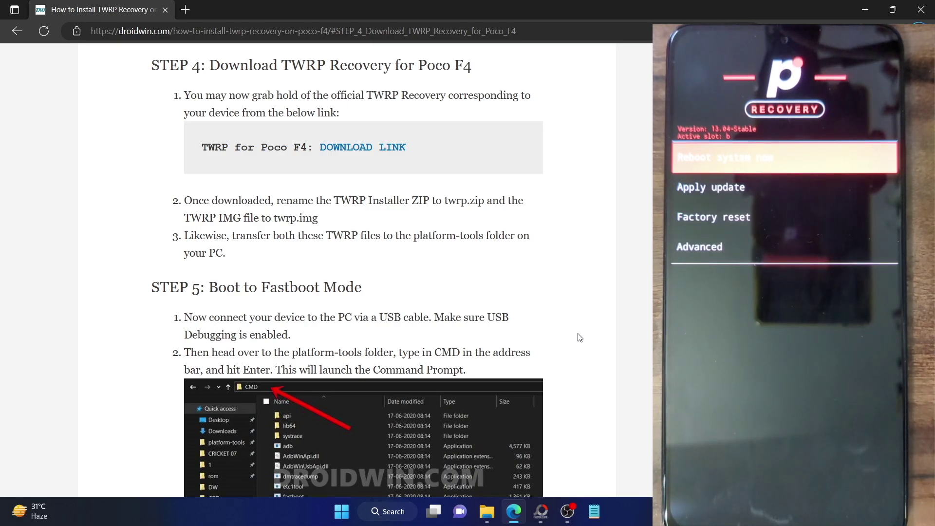
Switch to File Explorer and open a Command Prompt session in the E:\platform-tools folder
click(487, 512)
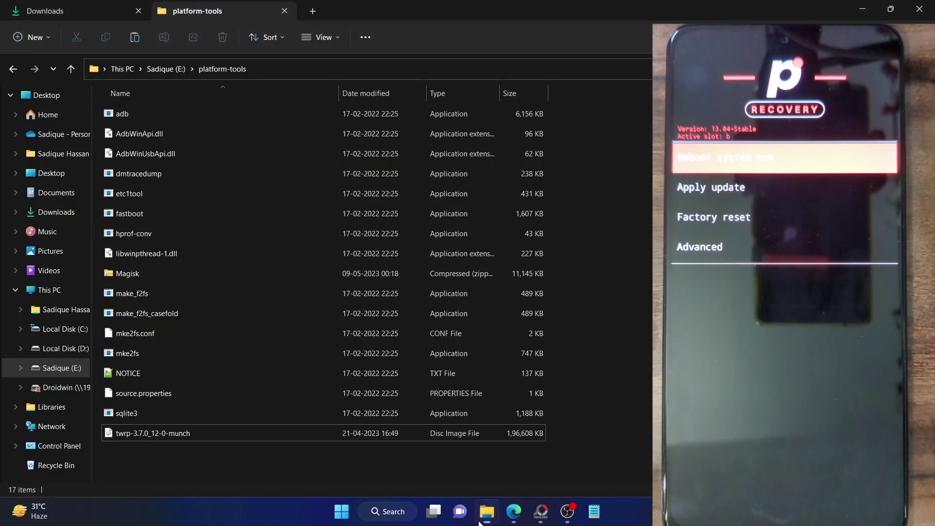
click(310, 69)
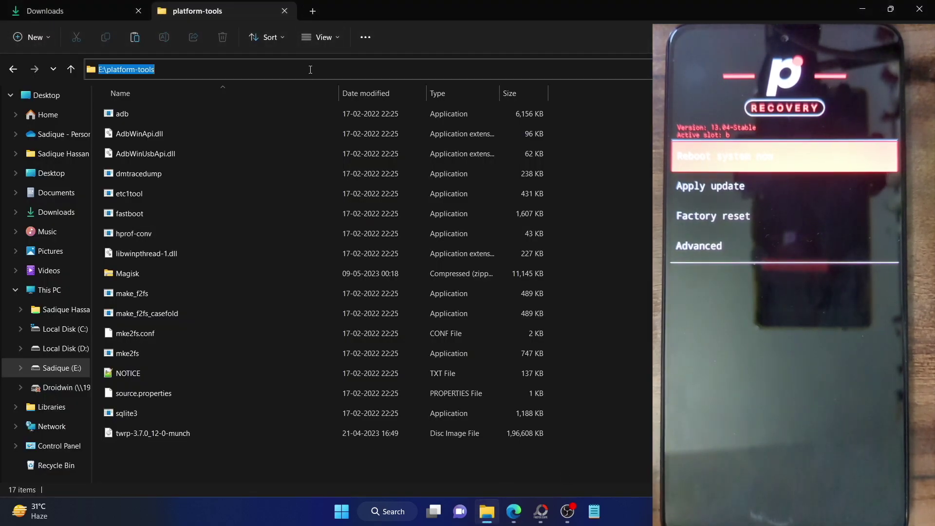
text(cmd)
key(Return)
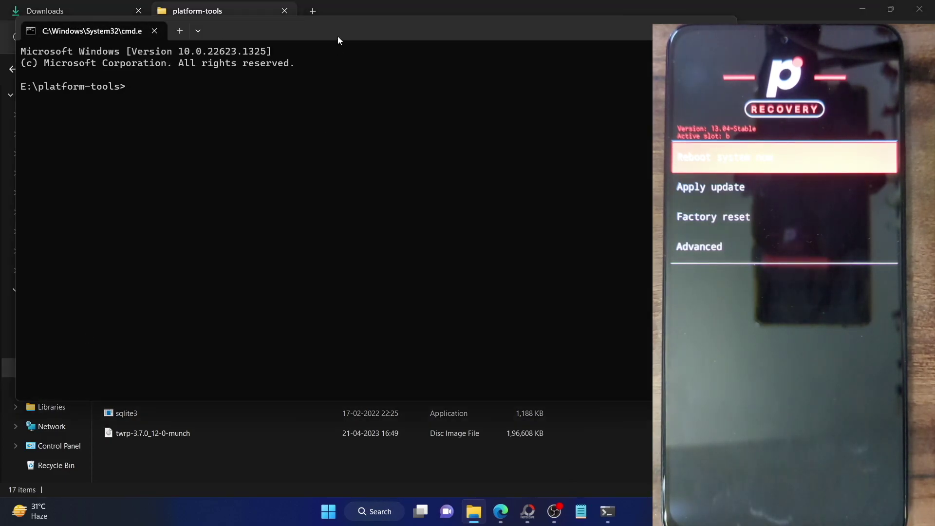
Reposition the Command Prompt window to check for the Magisk archive in the platform-tools folder
drag(340, 35, 476, 177)
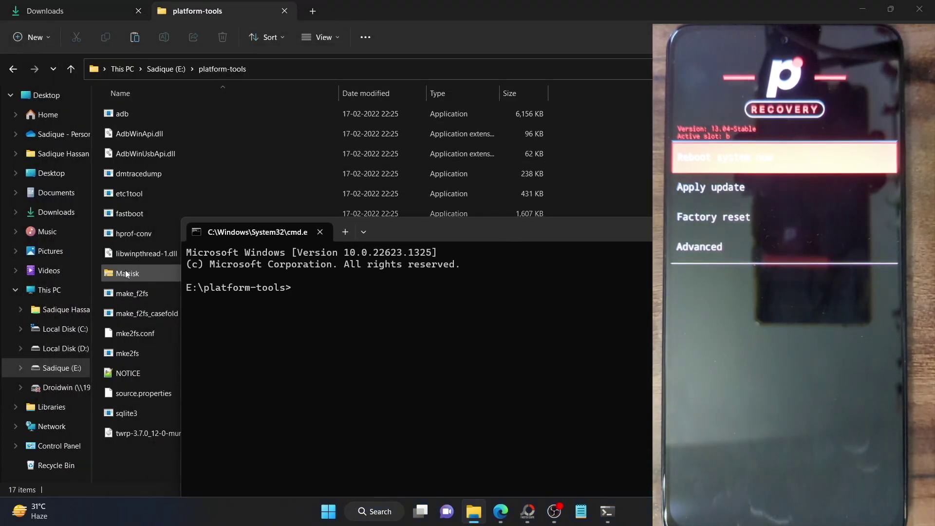
click(125, 272)
click(607, 511)
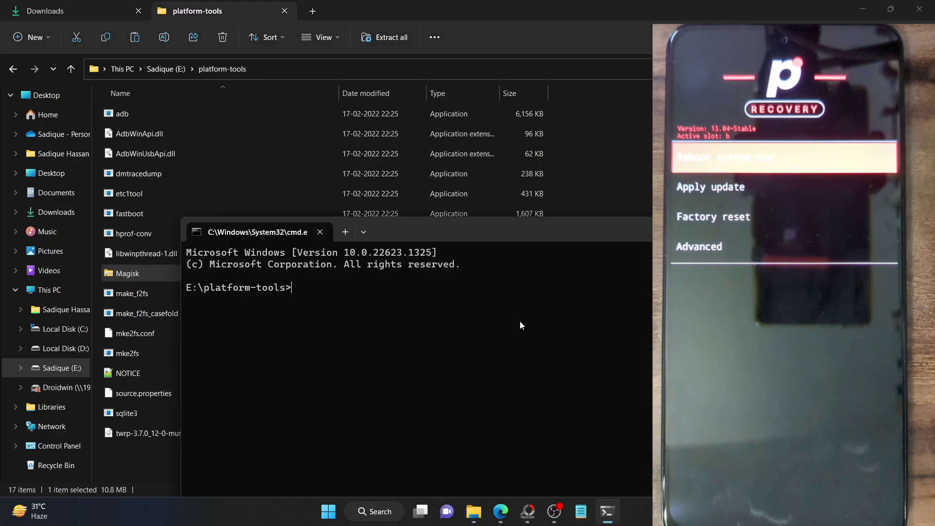
drag(482, 229, 375, 45)
Run adb devices to check that the phone is attached in sideload mode
text(a)
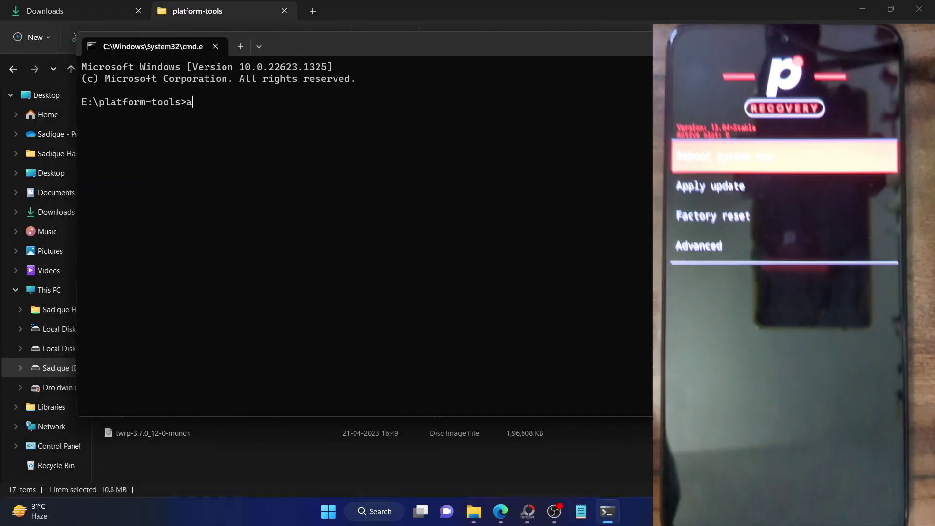
text(db devices)
key(BackSpace)
key(BackSpace)
key(BackSpace)
key(BackSpace)
key(BackSpace)
key(BackSpace)
key(BackSpace)
text(side)
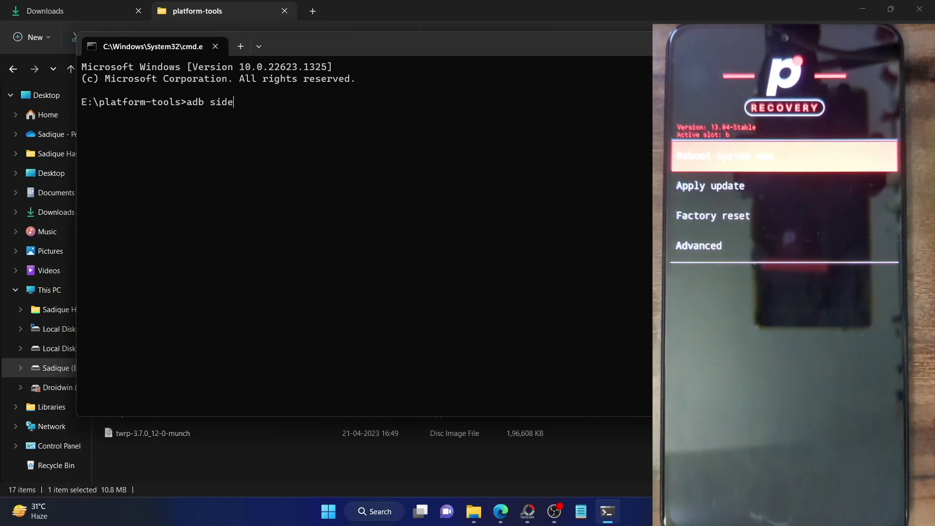
text(load)
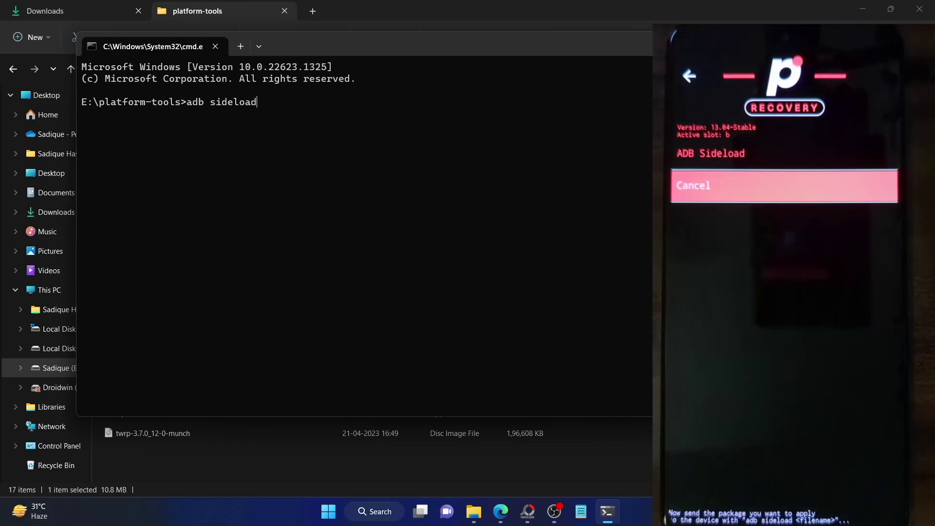
key(BackSpace)
key(BackSpace)
key(BackSpace)
key(BackSpace)
key(BackSpace)
key(BackSpace)
key(BackSpace)
key(BackSpace)
text(devic)
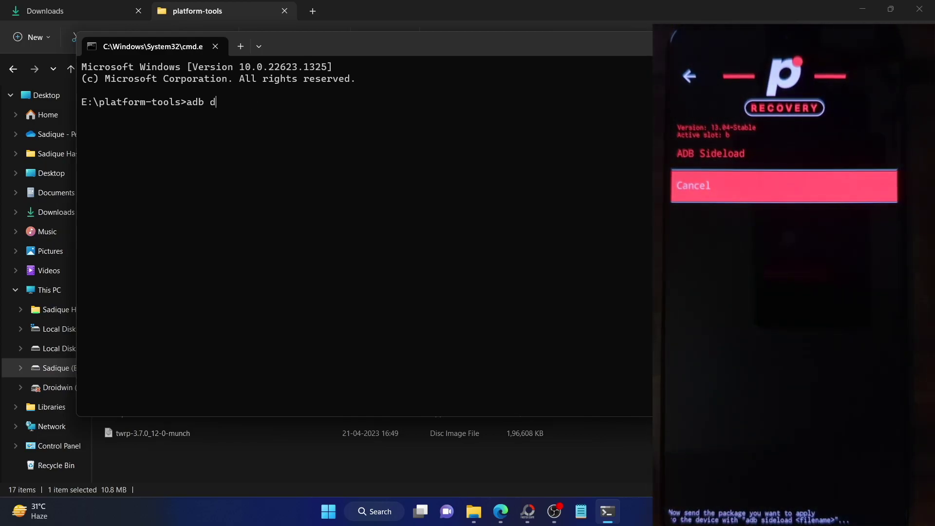
text(es)
key(Return)
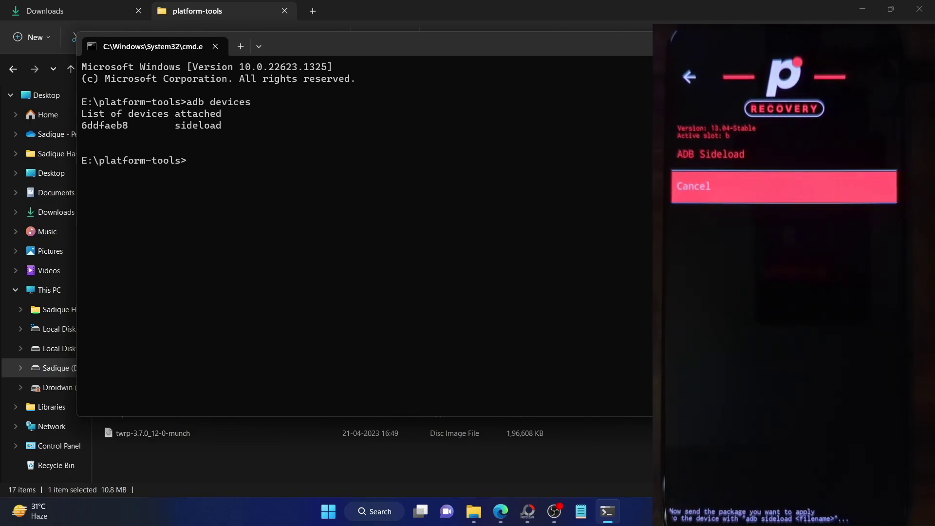
double_click(214, 127)
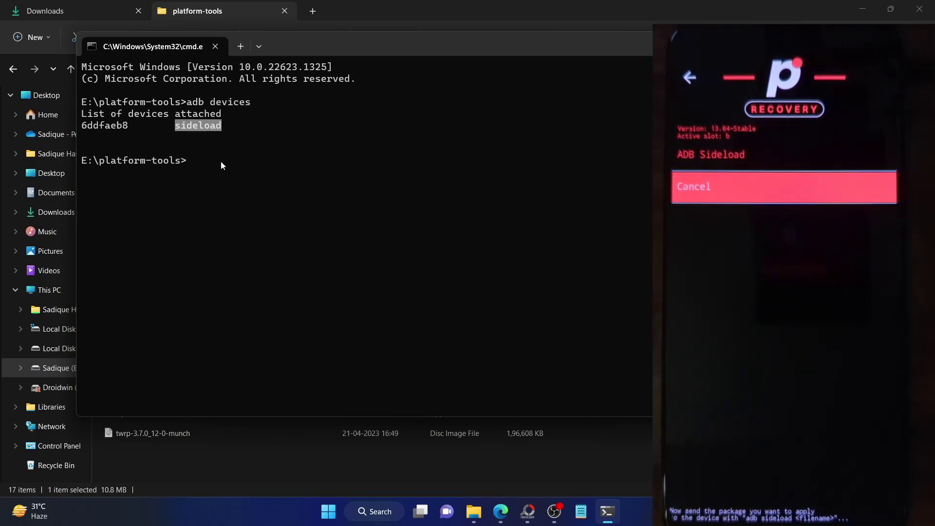
key(ctrl+c)
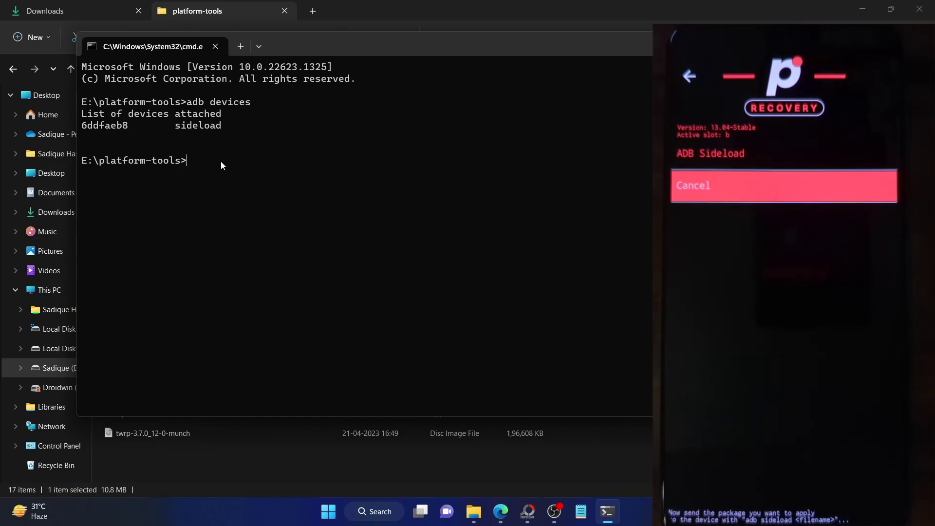
Sideload the Magisk package onto the phone by running adb sideload magisk.zip
text(adb )
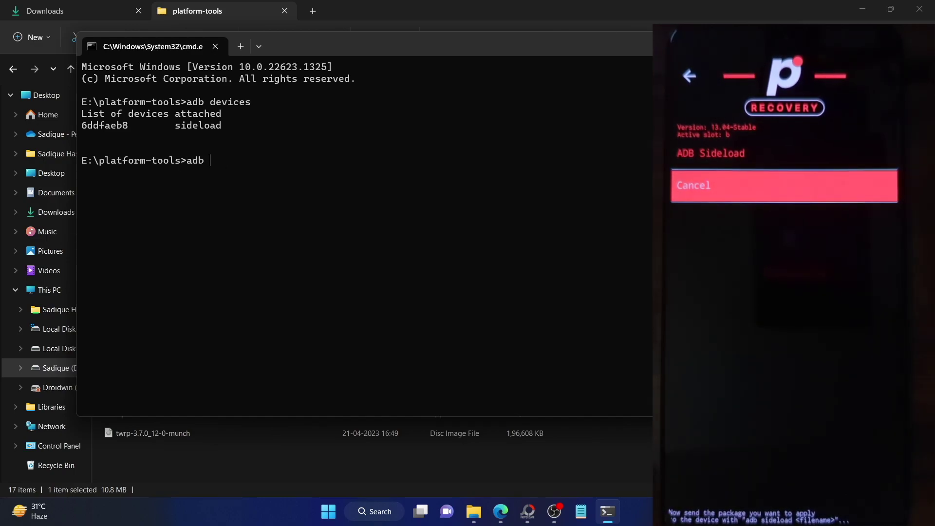
text(sideload magisk)
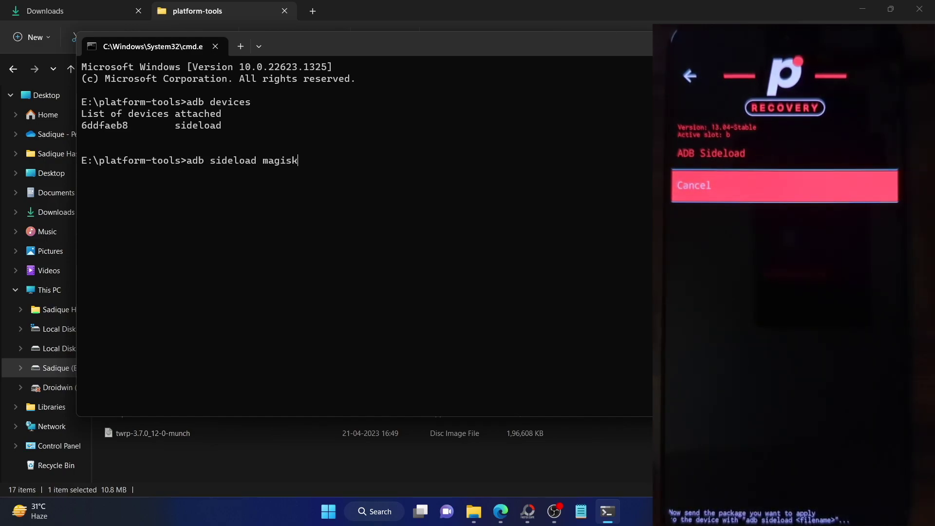
text(.zip)
key(Return)
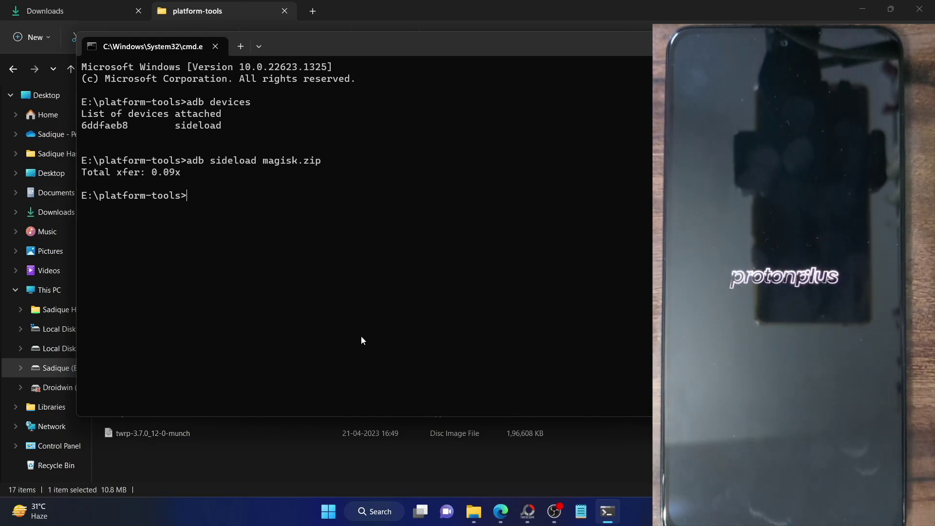
Switch to Edge and review the TWRP guide's prerequisites on Android SDK Platform Tools and USB debugging
click(483, 522)
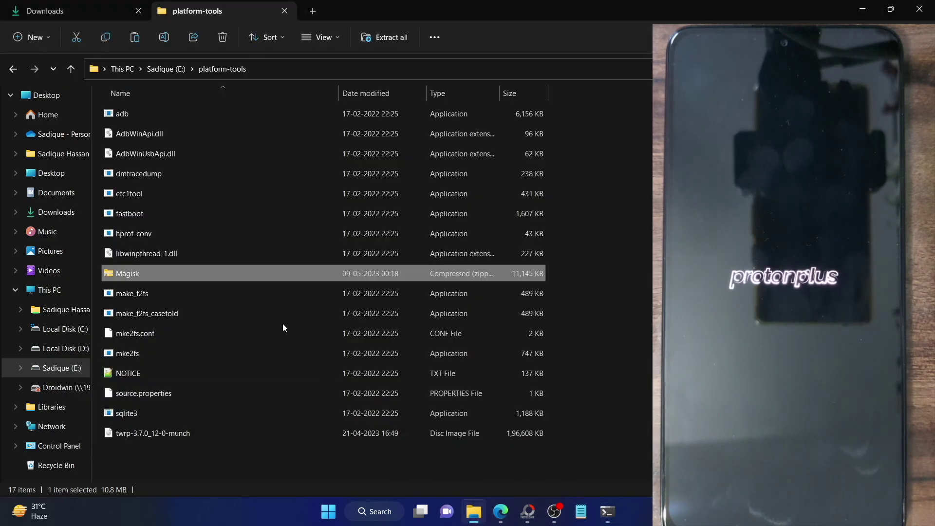
click(500, 511)
scroll(444, 349, up, 15)
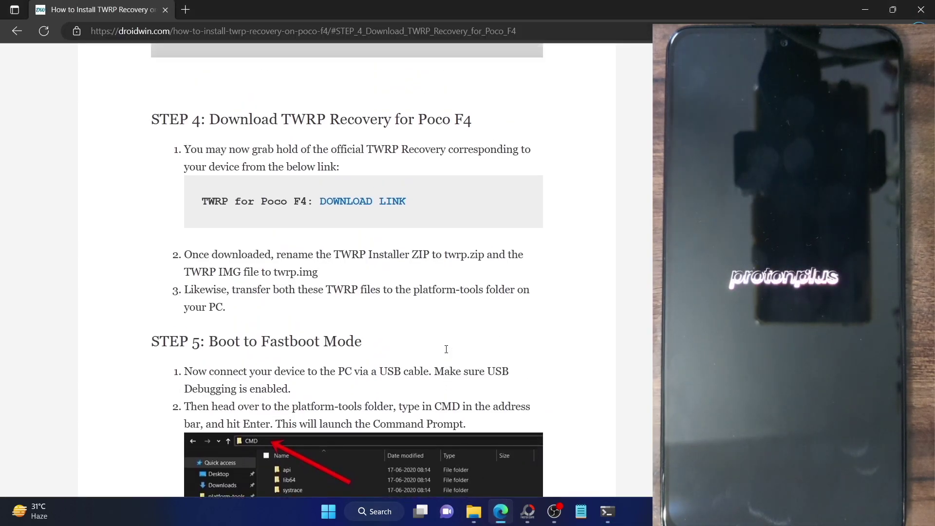
scroll(446, 351, up, 10)
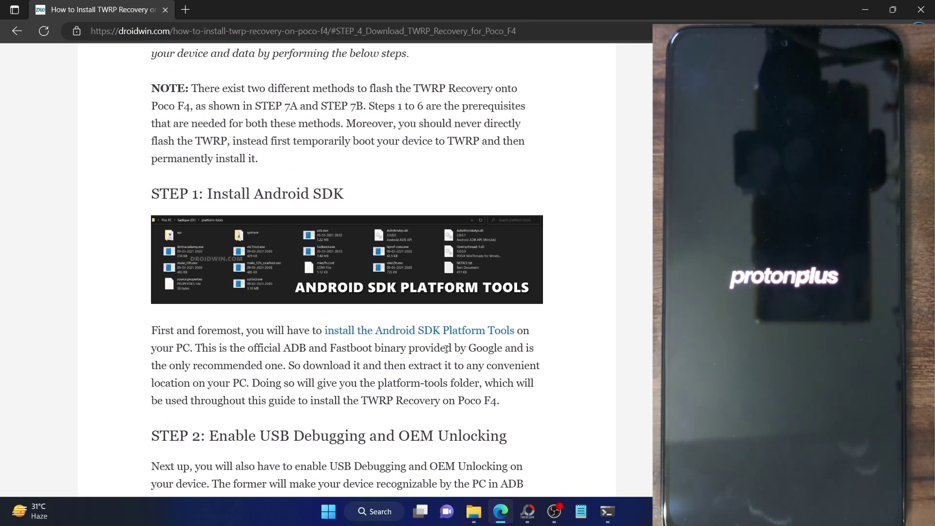
scroll(355, 377, down, 1)
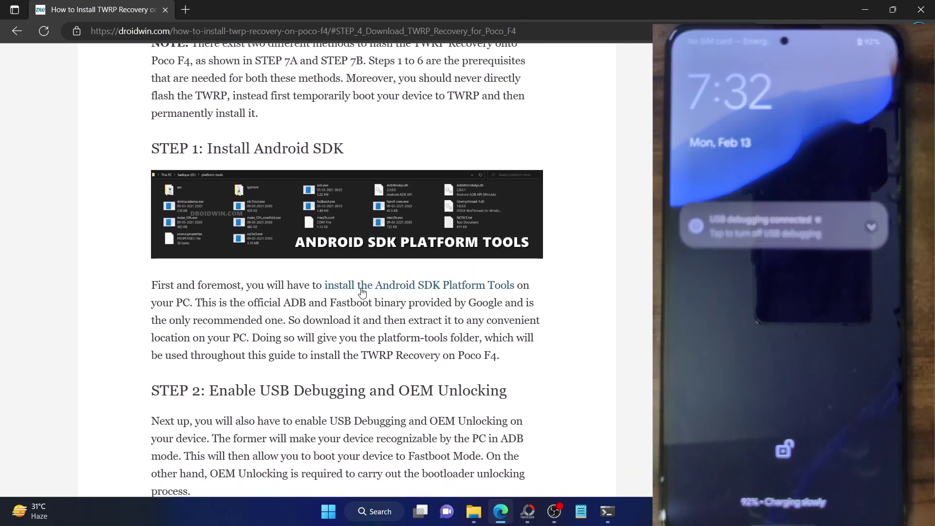
click(471, 520)
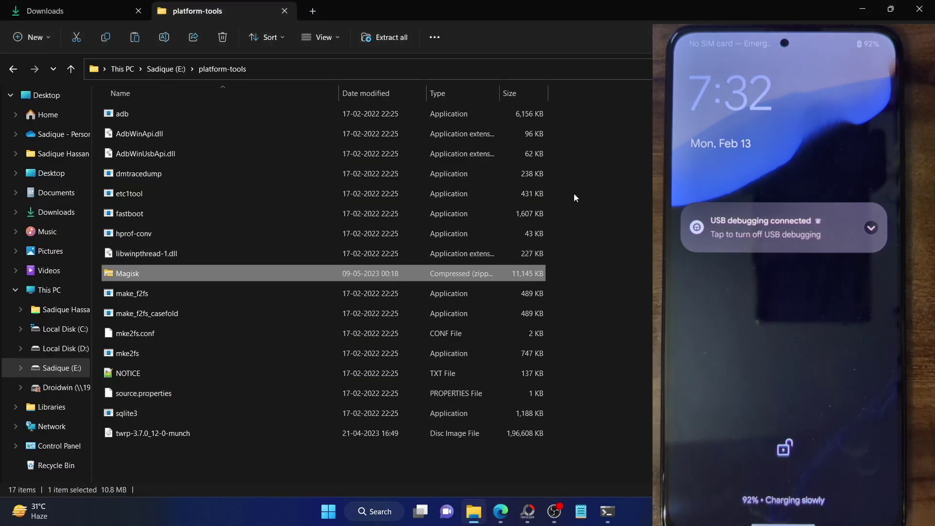
click(610, 193)
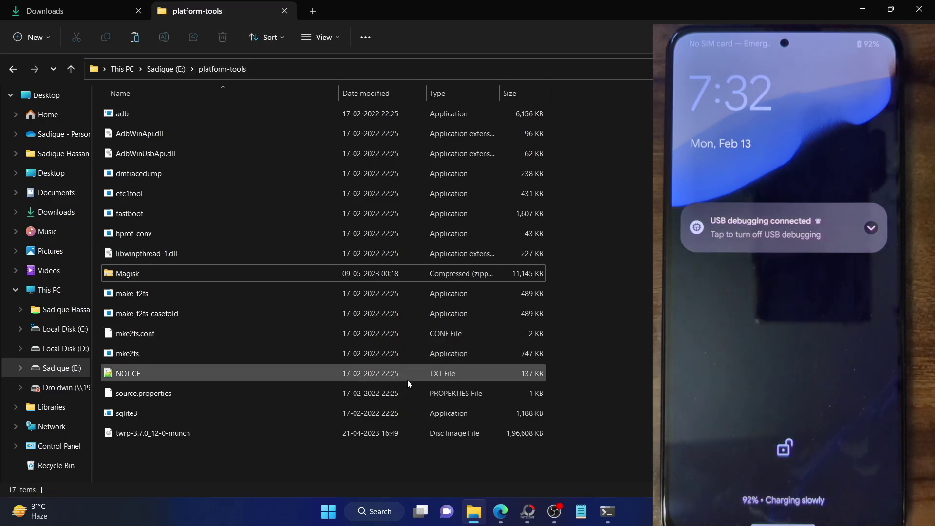
click(500, 512)
scroll(217, 293, down, 2)
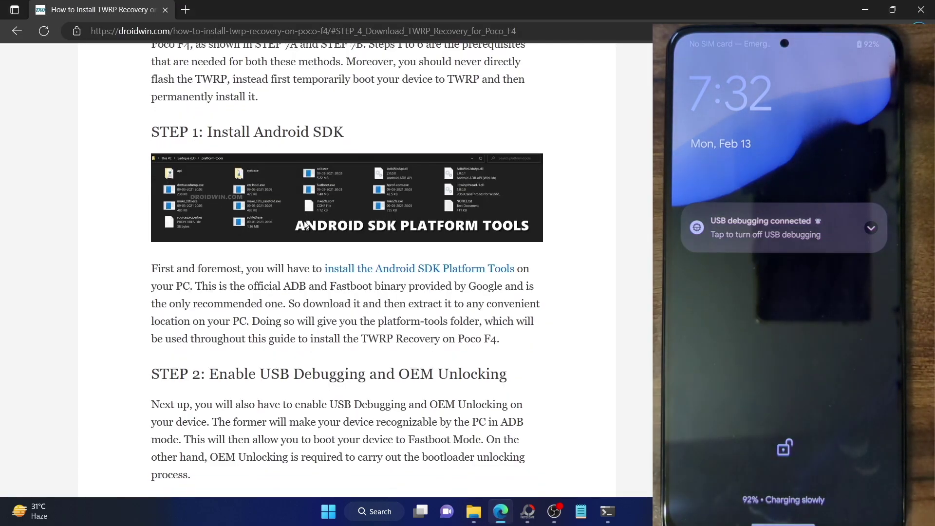
drag(209, 278, 371, 278)
click(333, 305)
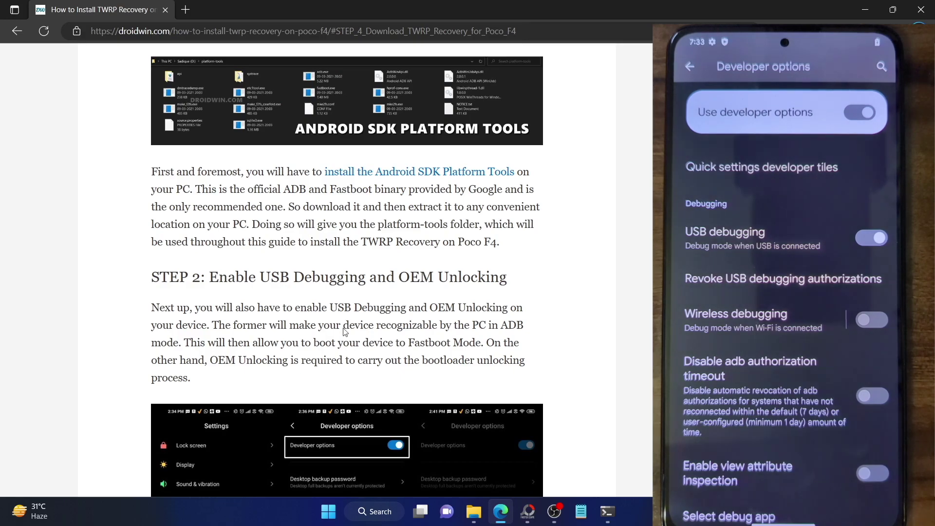
Switch back to Command Prompt and rerun adb devices to verify the booted phone's USB debugging connection
click(473, 510)
click(607, 511)
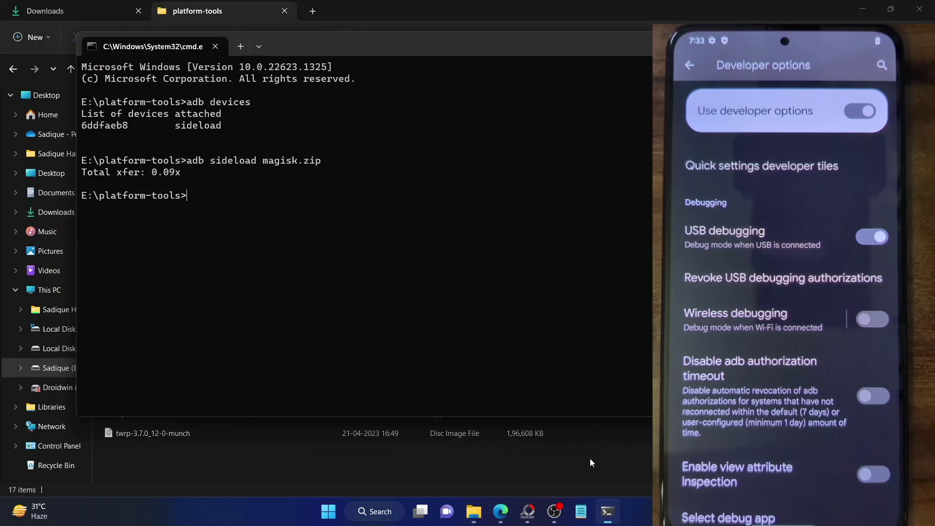
text(adb de)
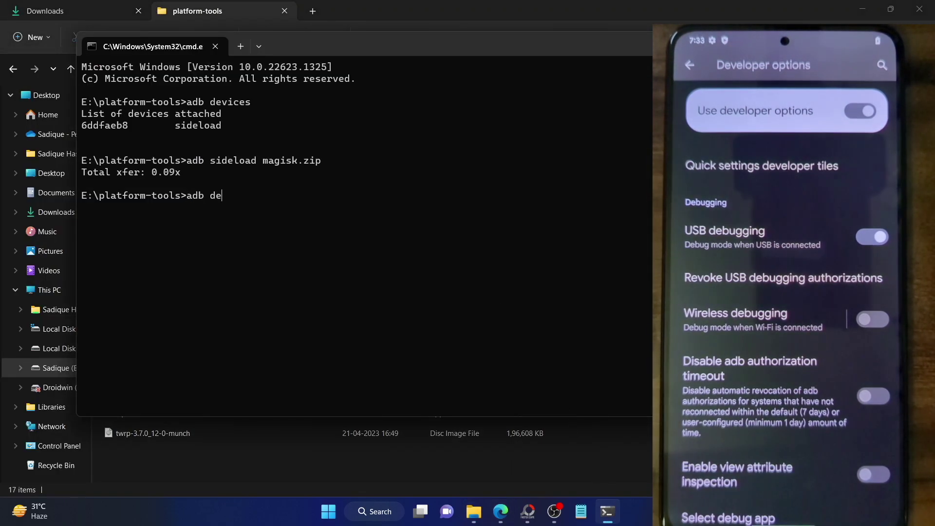
text(vices)
key(Return)
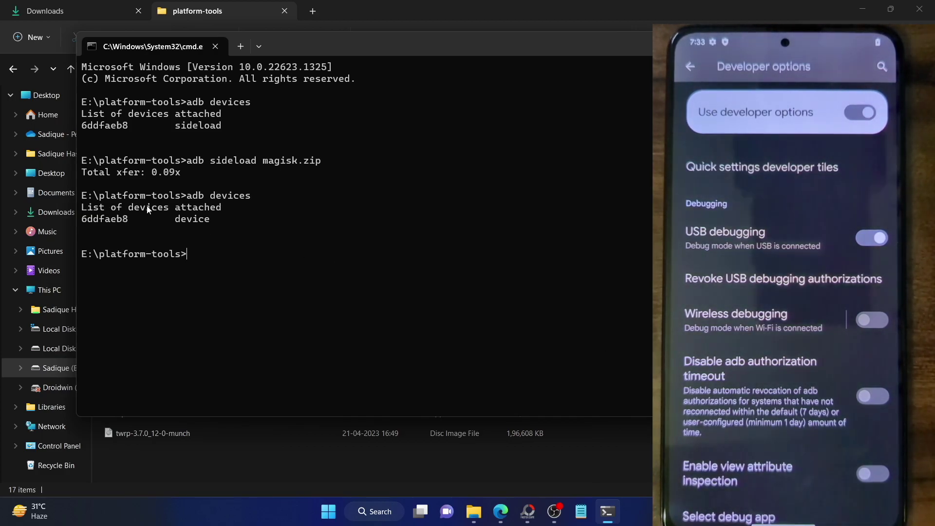
double_click(107, 220)
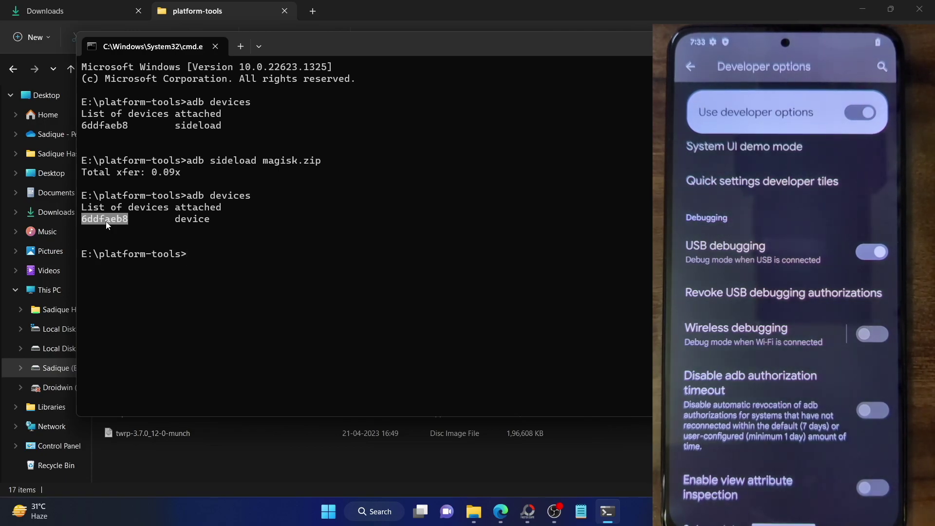
right_click(107, 221)
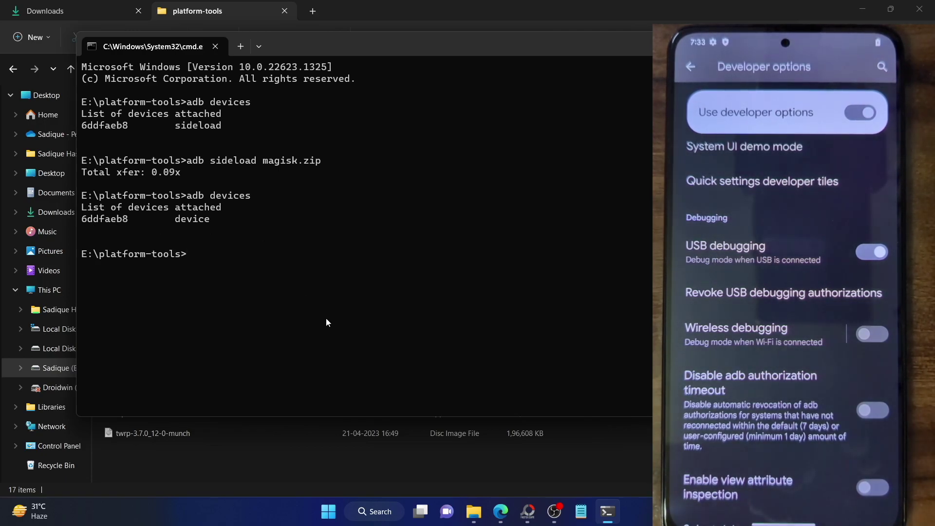
Switch to Edge and highlight the guide's "Unlock Bootloader on Poco F4" heading in STEP 3
click(507, 503)
scroll(438, 376, down, 10)
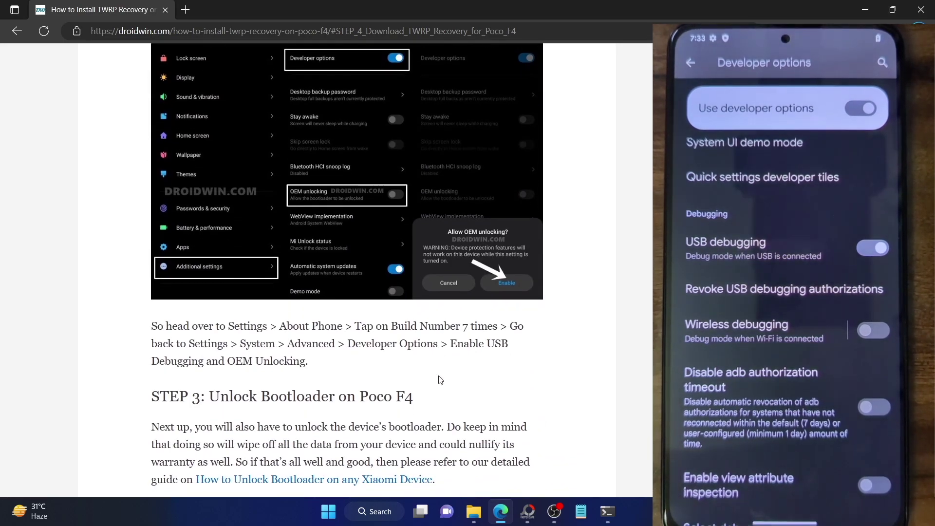
scroll(428, 357, down, 2)
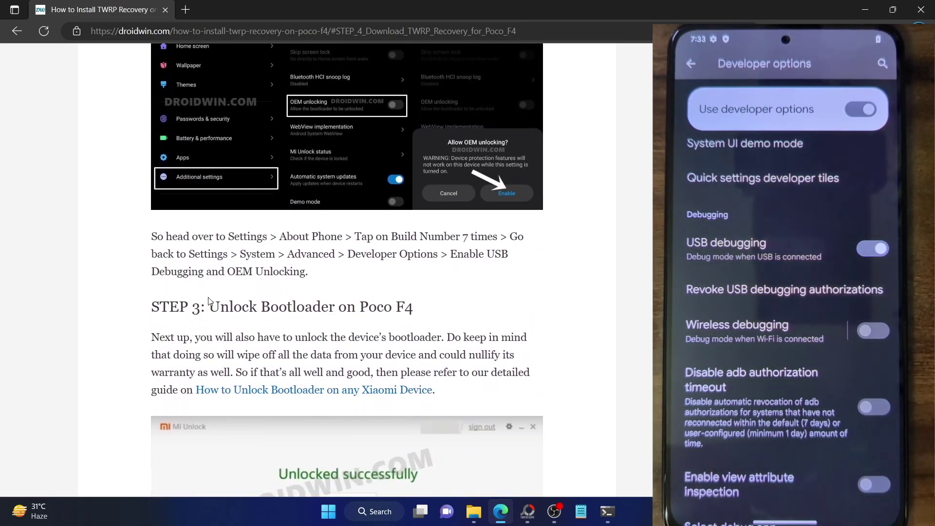
drag(211, 307, 455, 318)
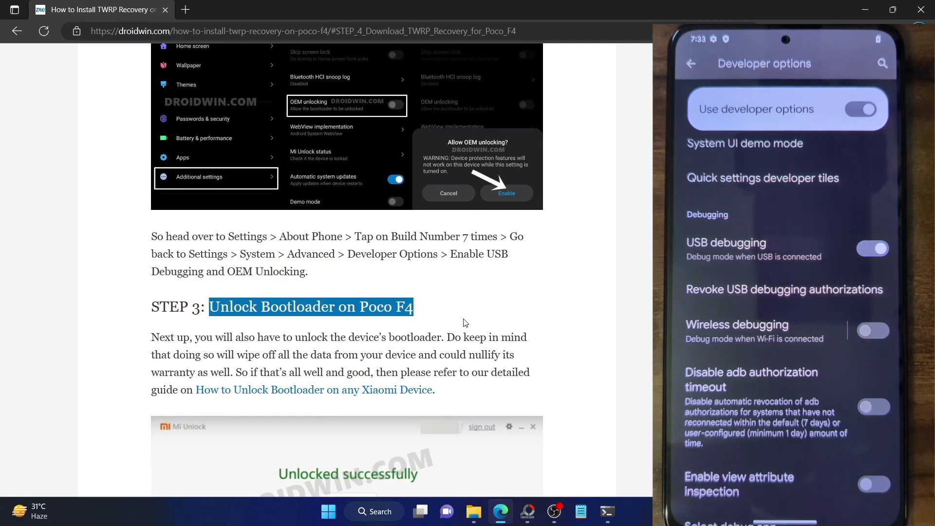
Open the STEP 4 download link for TWRP for Poco F4 in a new tab and switch to it
scroll(465, 323, down, 9)
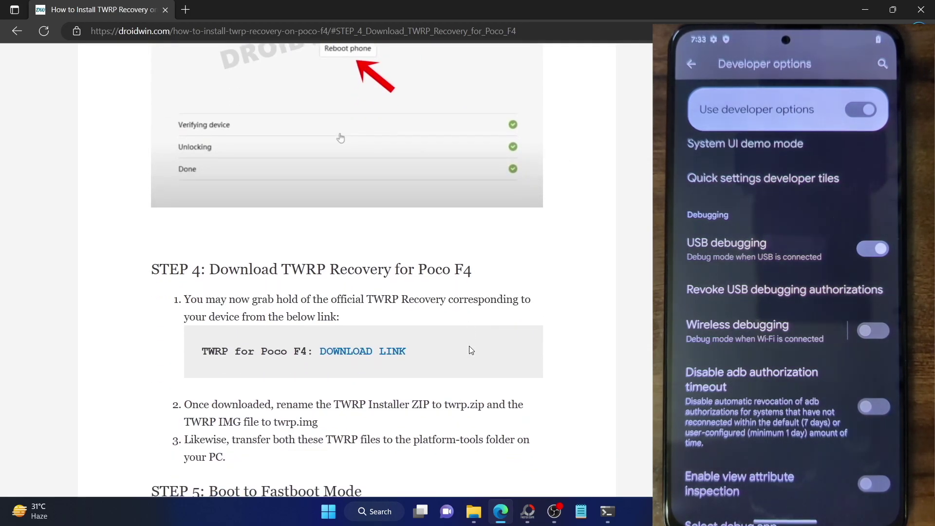
right_click(351, 359)
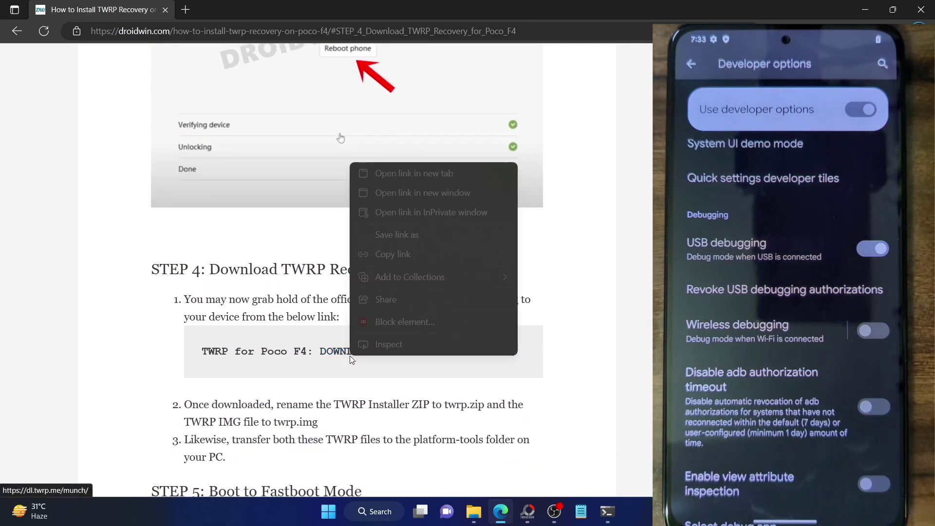
click(371, 182)
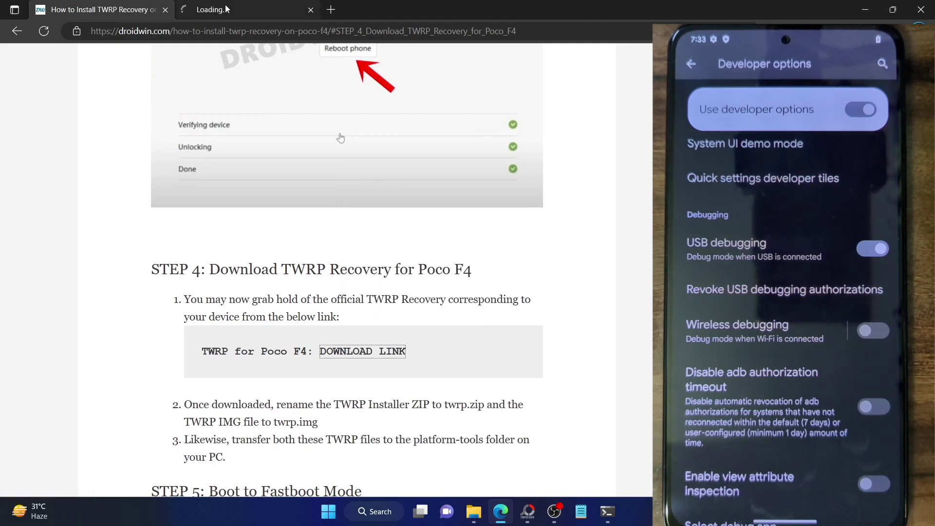
click(227, 10)
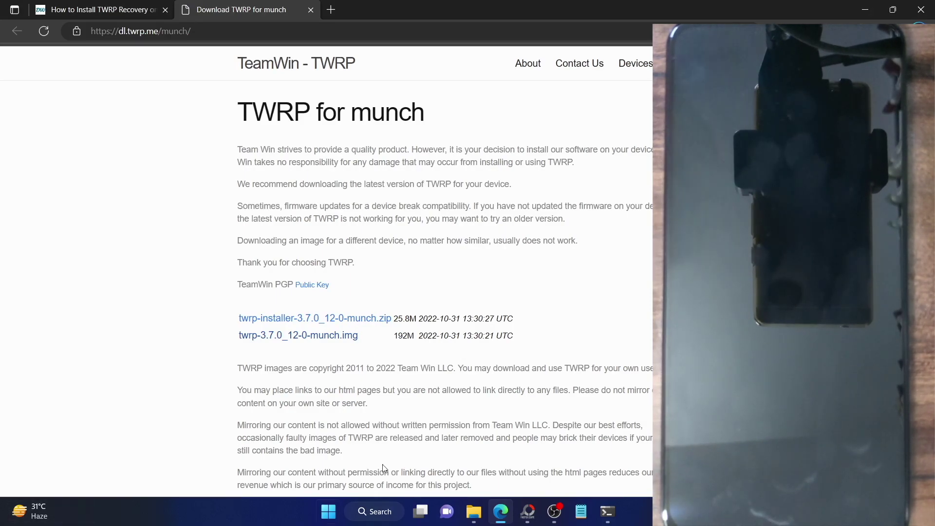
Switch to File Explorer and rename the twrp-3.7.0_12-0-munch disc image in the platform-tools folder as twrp
click(474, 512)
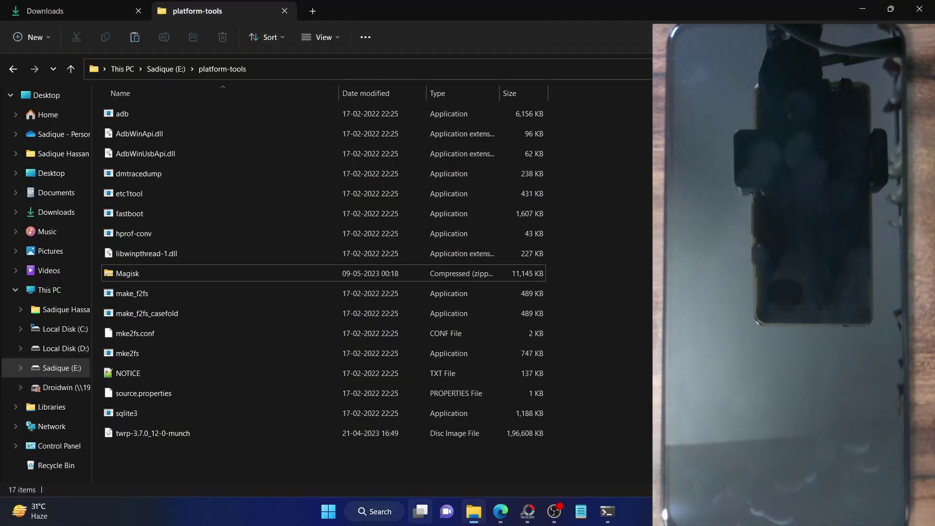
click(143, 434)
right_click(142, 431)
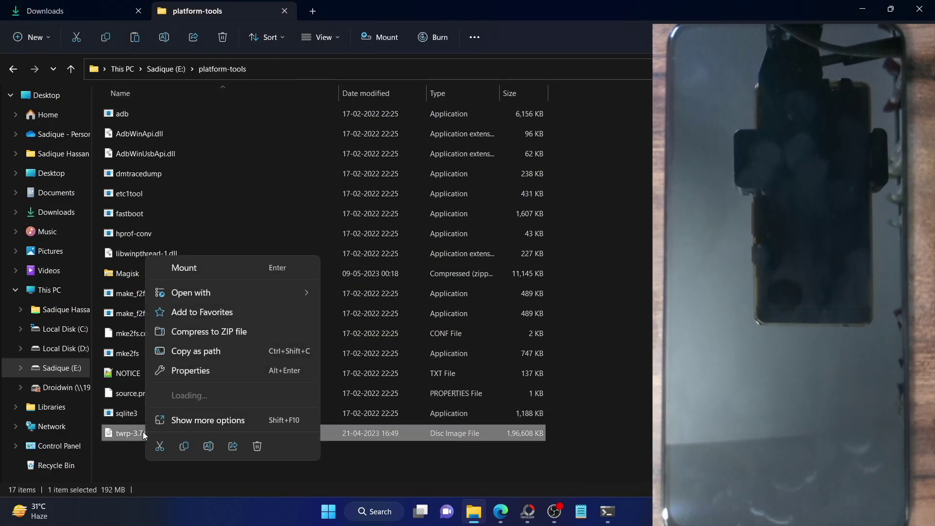
click(205, 446)
key(End)
key(BackSpace)
key(BackSpace)
key(BackSpace)
key(BackSpace)
key(BackSpace)
key(BackSpace)
key(BackSpace)
key(BackSpace)
key(BackSpace)
key(BackSpace)
key(BackSpace)
key(BackSpace)
key(BackSpace)
key(BackSpace)
key(BackSpace)
key(BackSpace)
key(BackSpace)
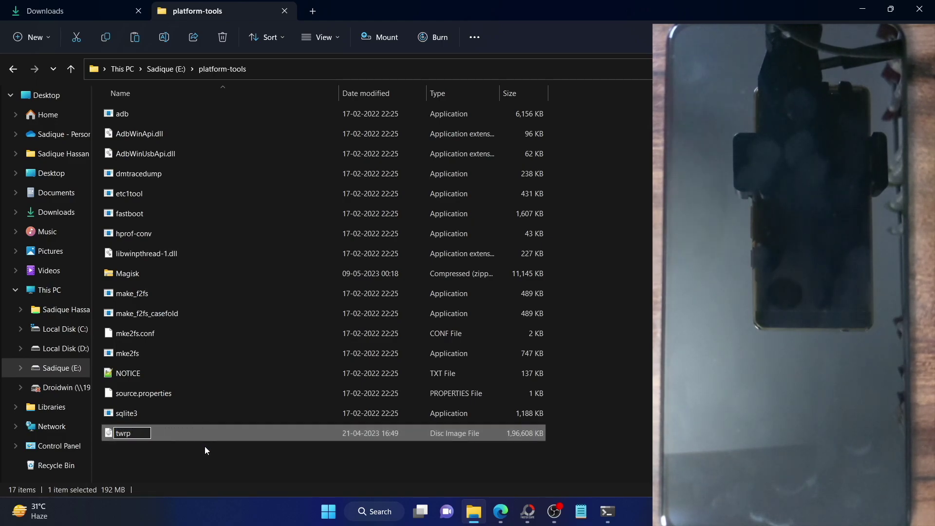
key(Return)
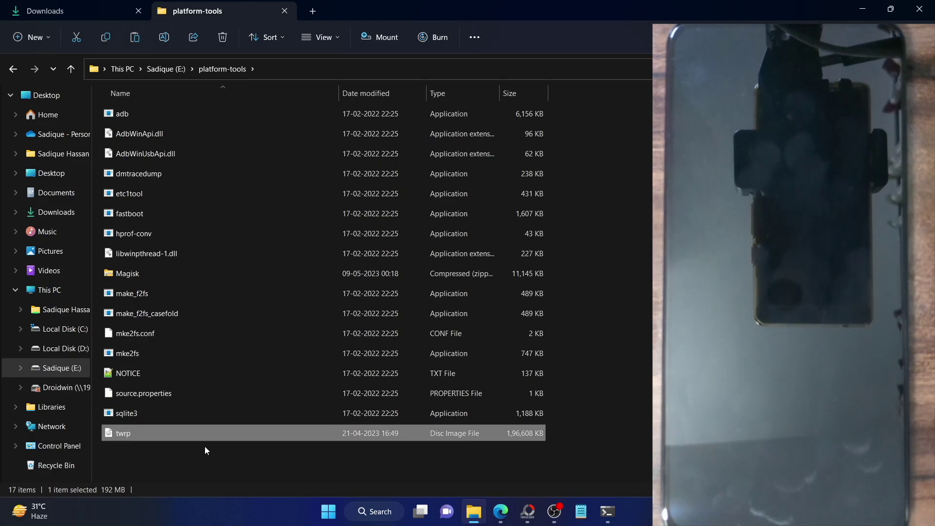
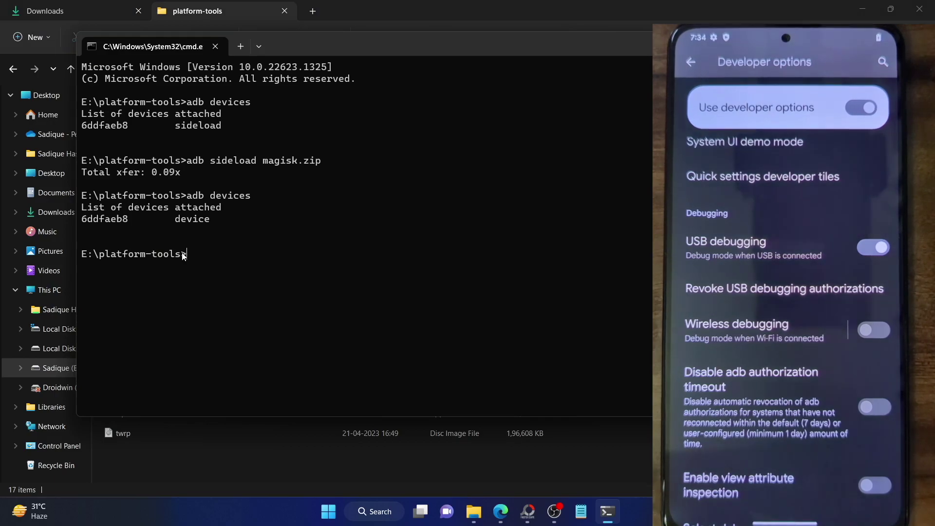
Reboot the phone to Fastboot Mode from Command Prompt with adb reboot bootloader, and highlight the command that was run
text(adb re)
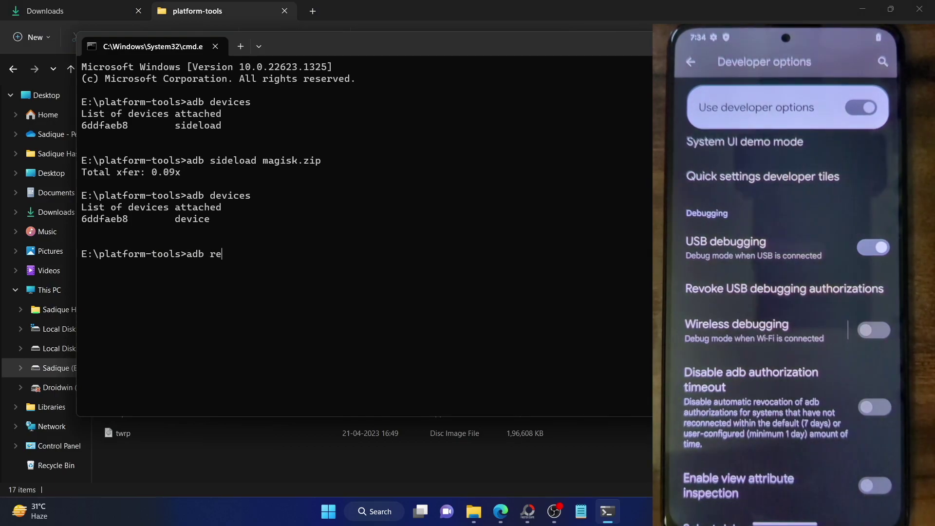
text(boot bootloader)
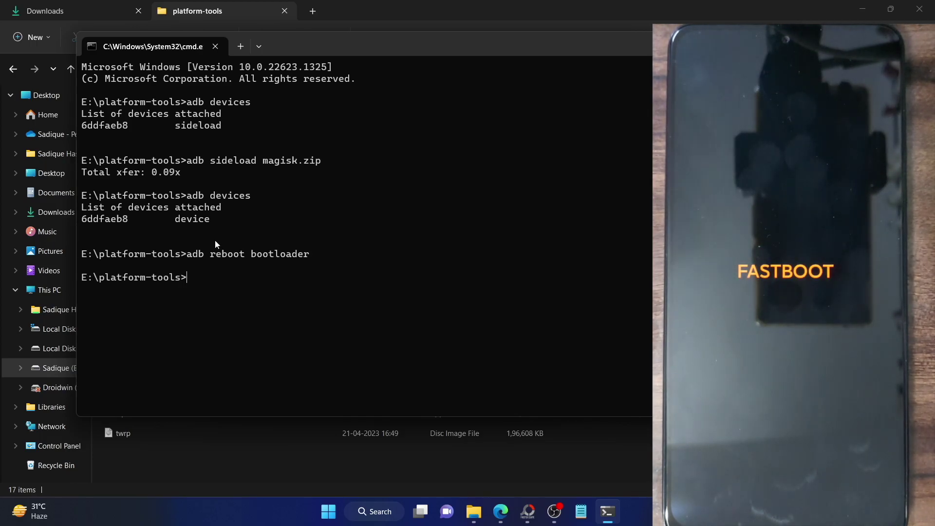
drag(187, 254, 308, 260)
click(258, 284)
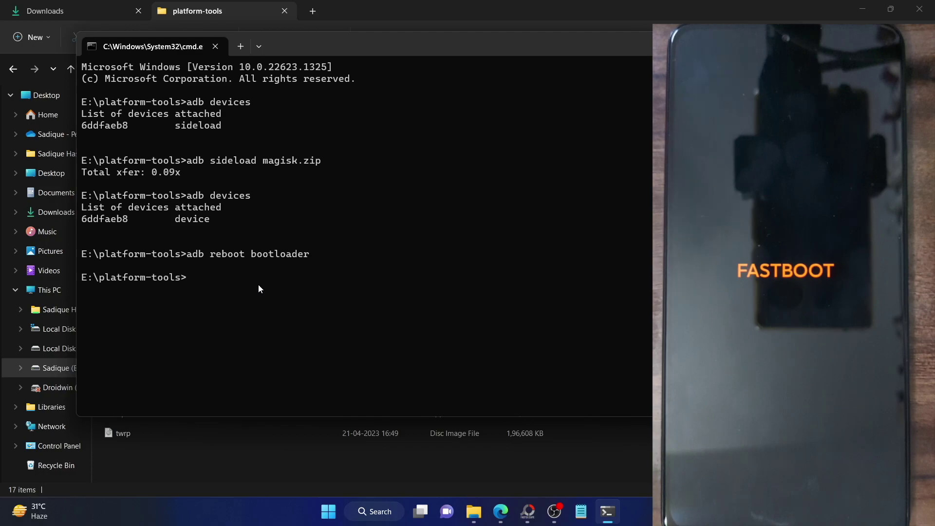
Run fastboot devices to verify the phone's Fastboot connection
text(fastboot )
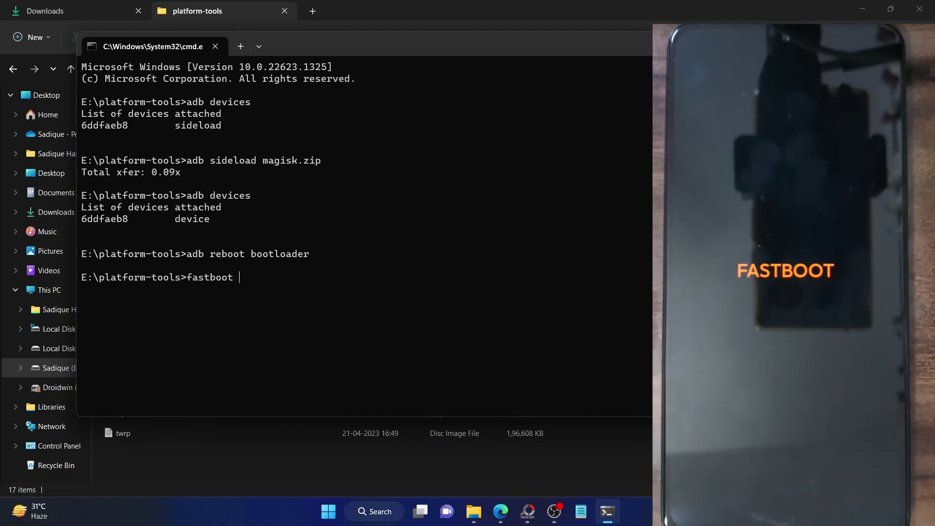
text(devices)
key(Return)
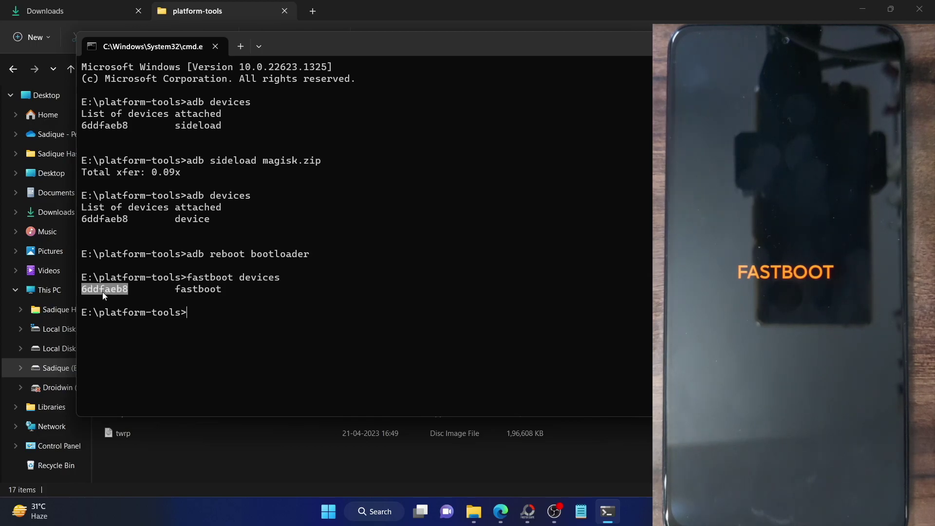
Switch to Edge, open the guide's "install the Fastboot Drivers" link in a new tab, view it, and return to the TWRP guide
click(501, 511)
scroll(346, 240, down, 10)
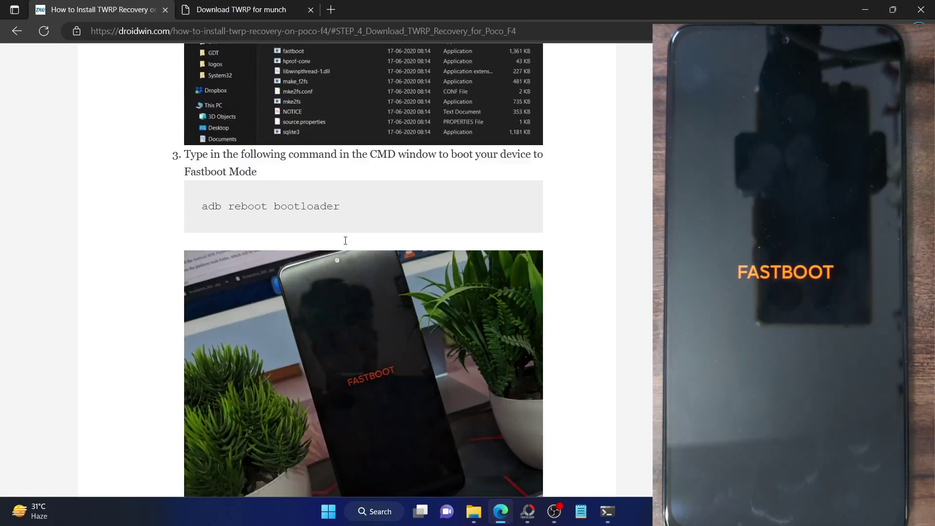
scroll(346, 240, down, 9)
scroll(346, 241, up, 1)
right_click(449, 303)
click(482, 308)
click(362, 11)
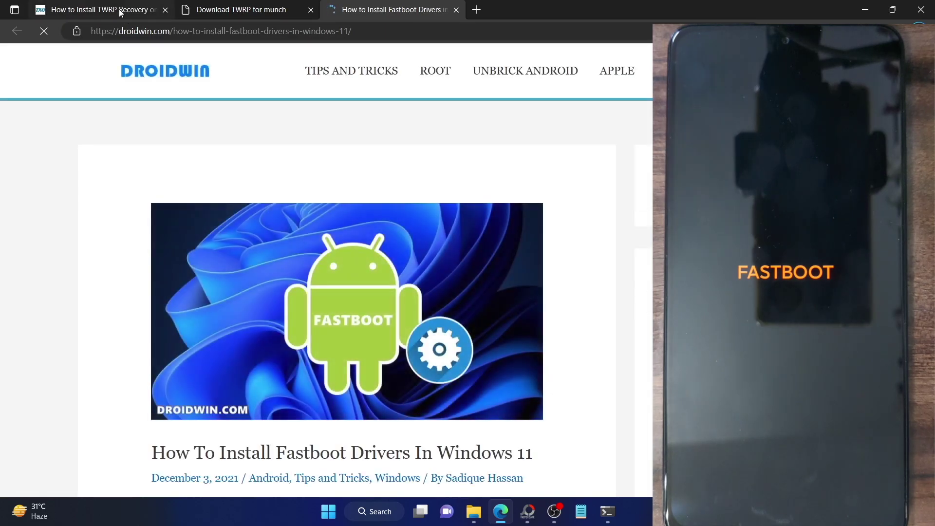
click(119, 9)
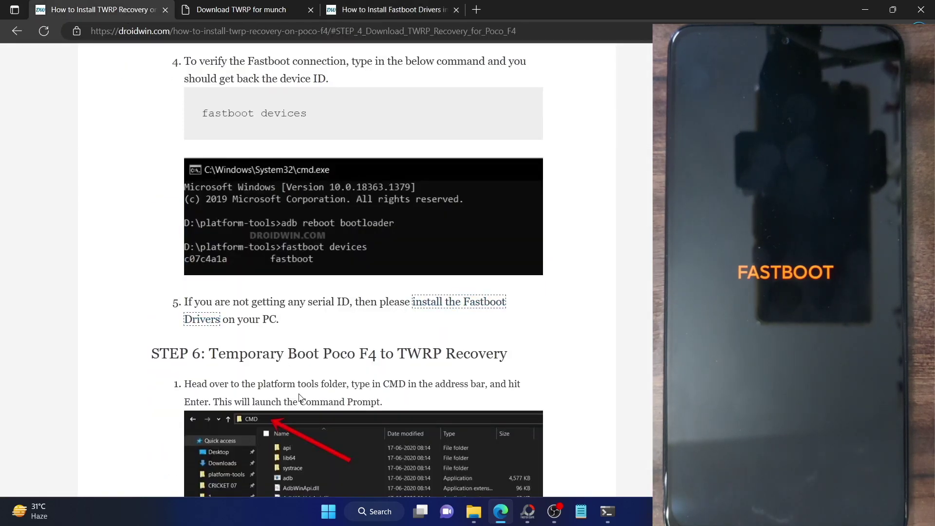
Open Device Manager, check the Android Bootloader Interface entry under Android Phone, and close the window
key(super+x)
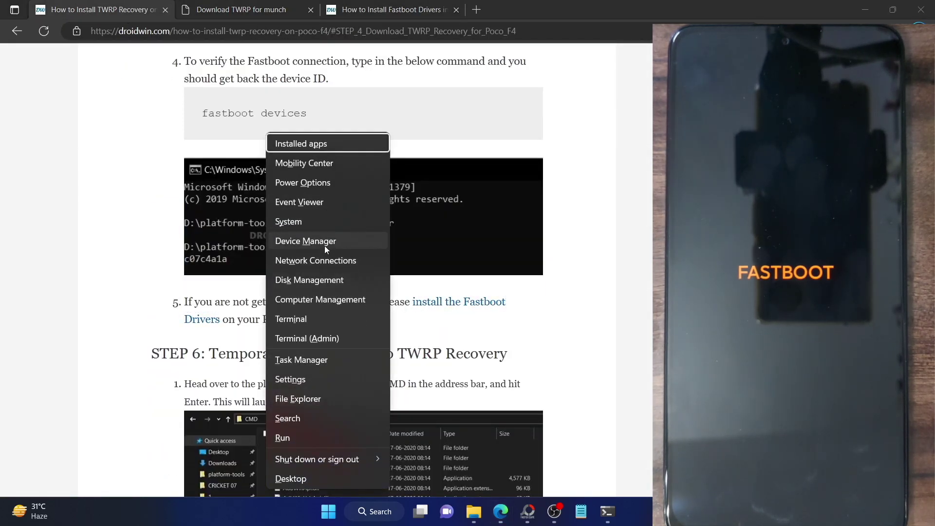
click(324, 245)
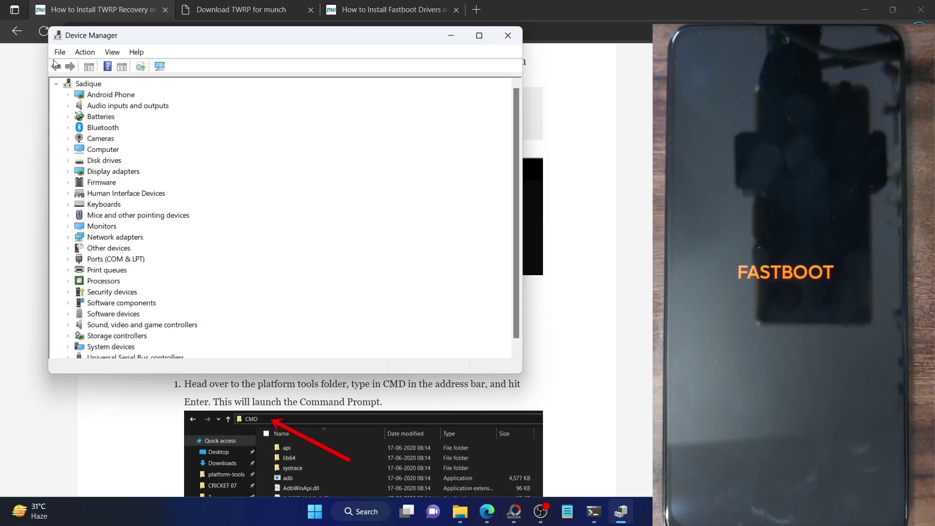
click(67, 95)
click(115, 107)
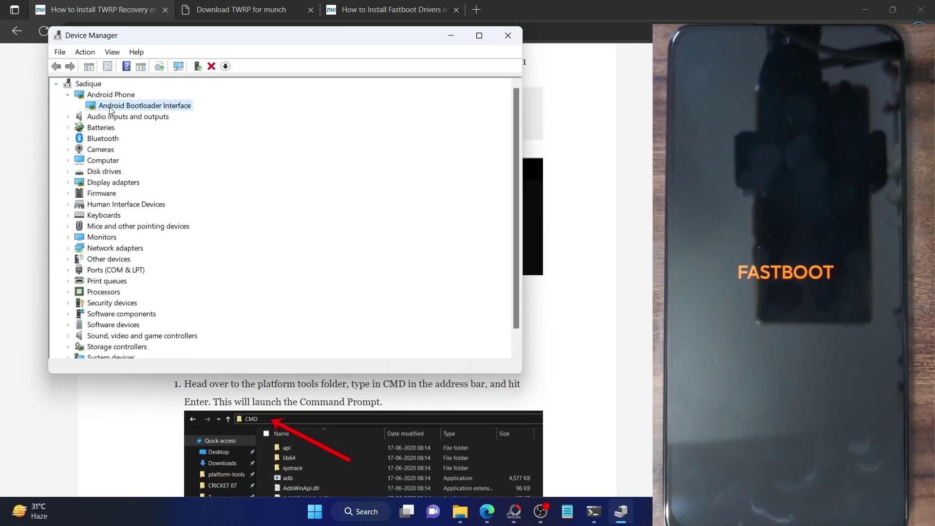
click(508, 35)
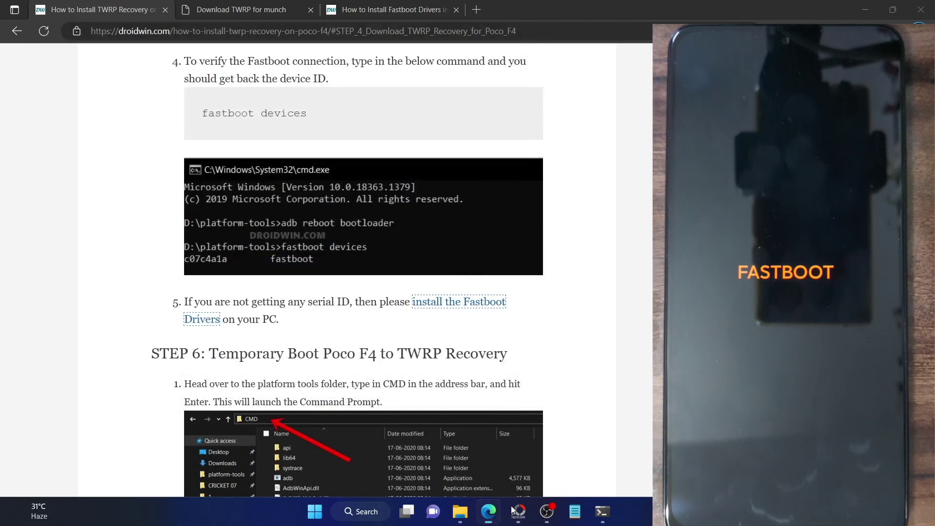
Check the twrp file in platform-tools, and temporarily boot the phone to TWRP from Command Prompt with fastboot boot twrp.img
click(615, 510)
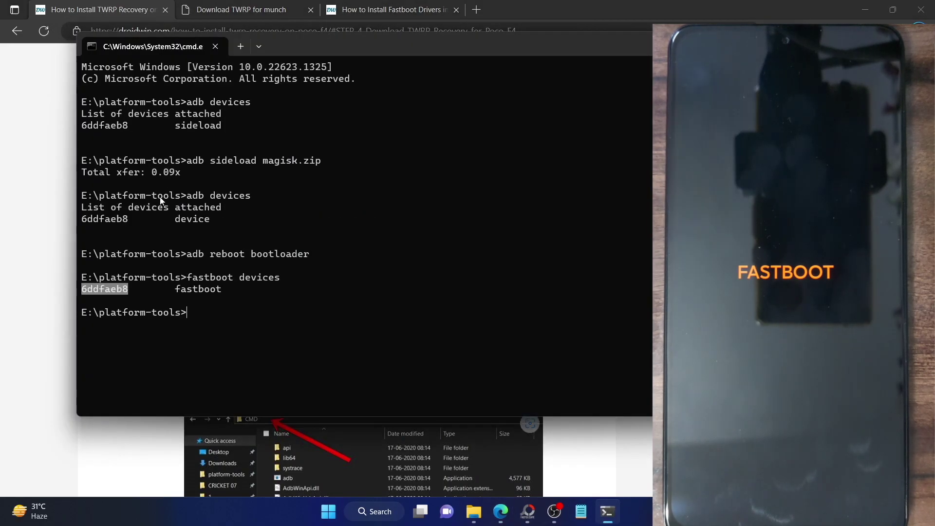
key(ctrl+c)
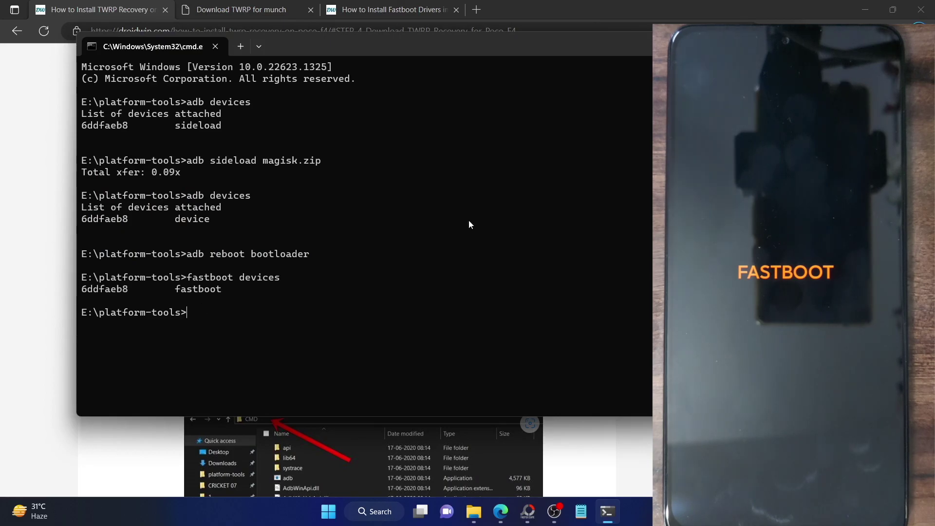
click(481, 510)
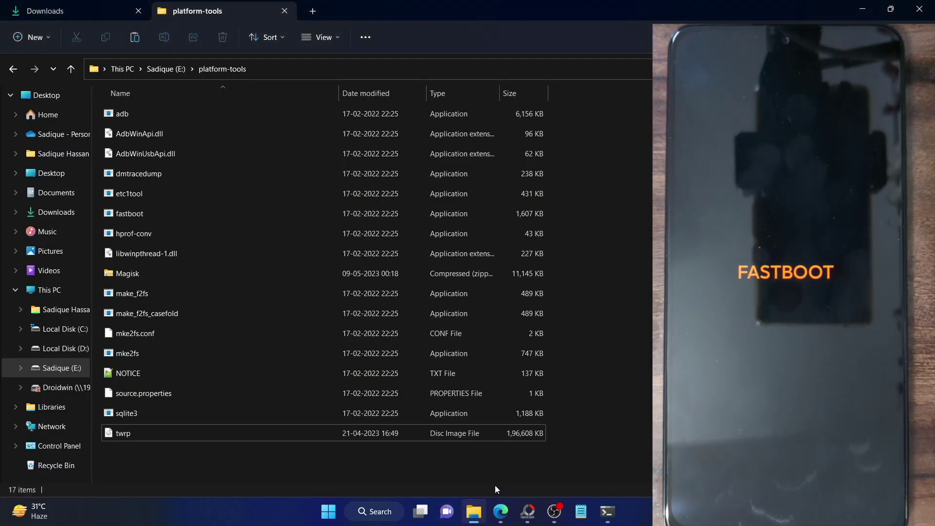
click(607, 511)
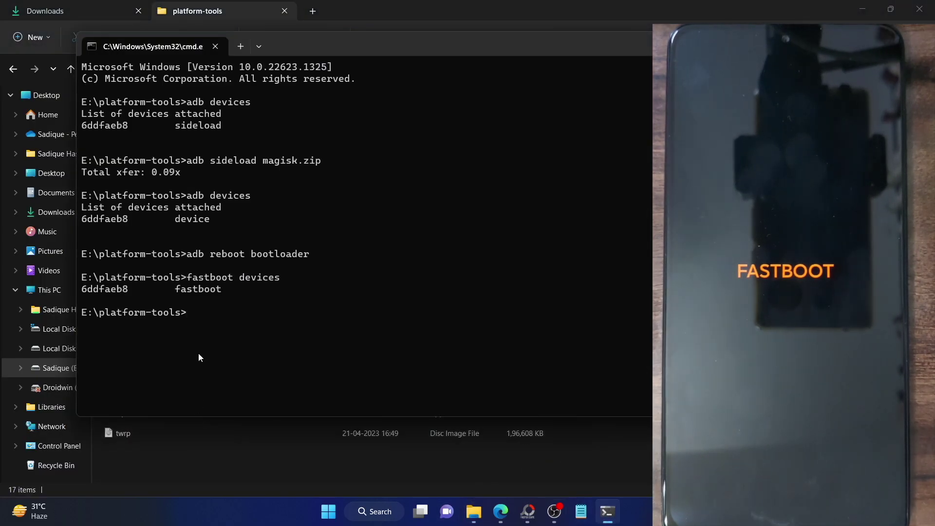
text(fas)
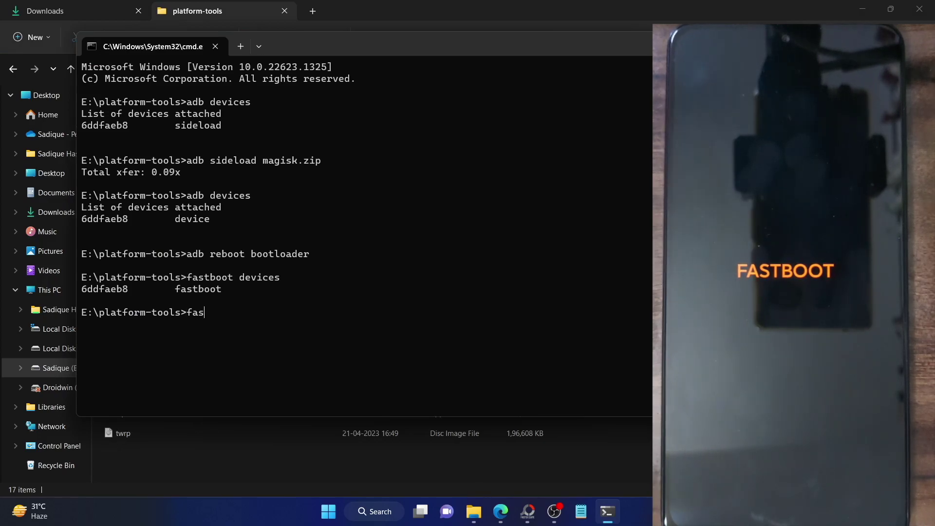
text(tboot boot twrp.img)
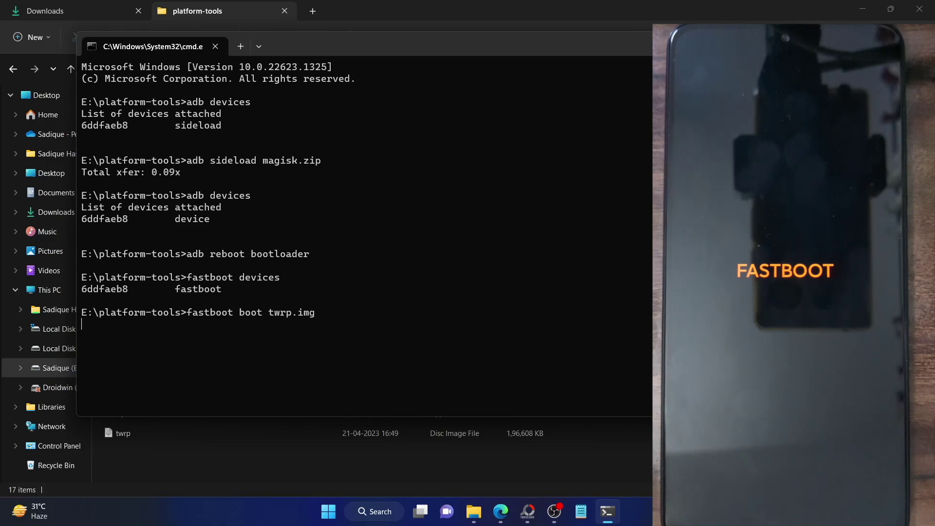
key(Return)
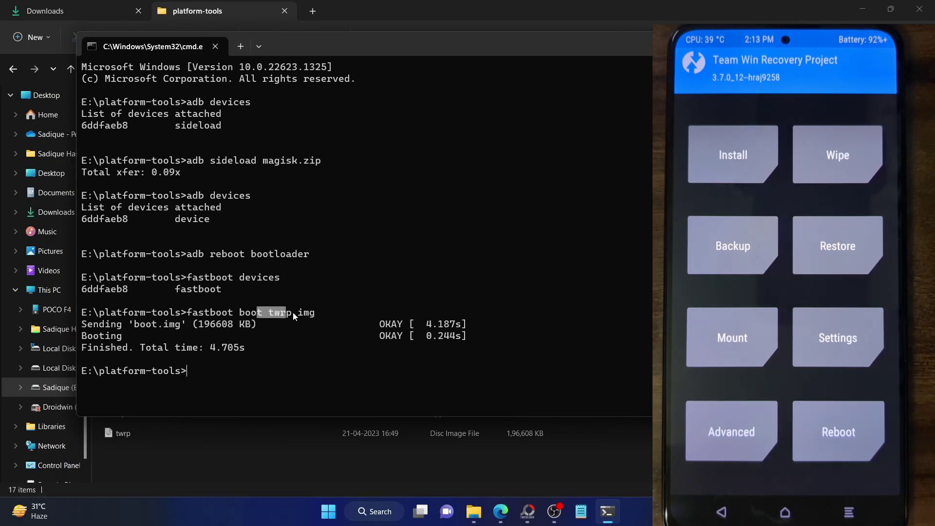
click(232, 374)
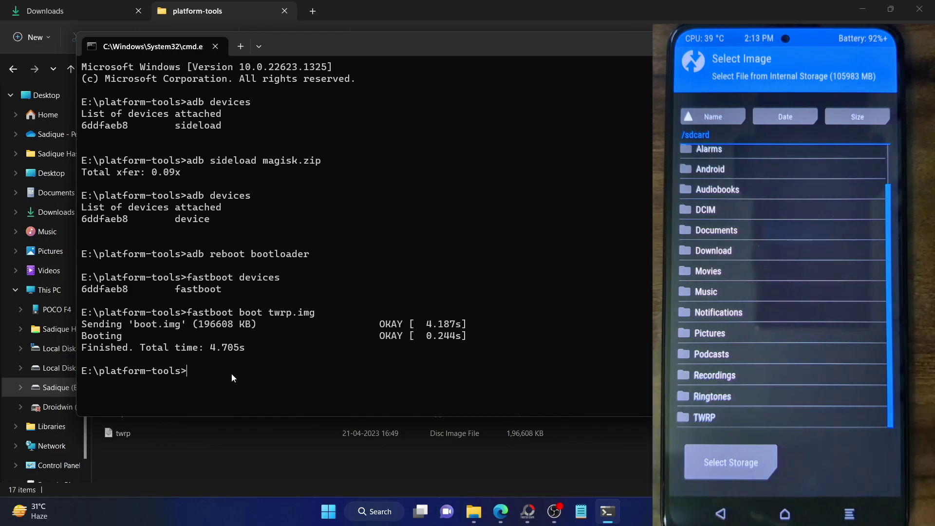
Copy the twrp disc image from platform-tools to the Internal Storage of the POCO F4 in File Explorer
click(241, 479)
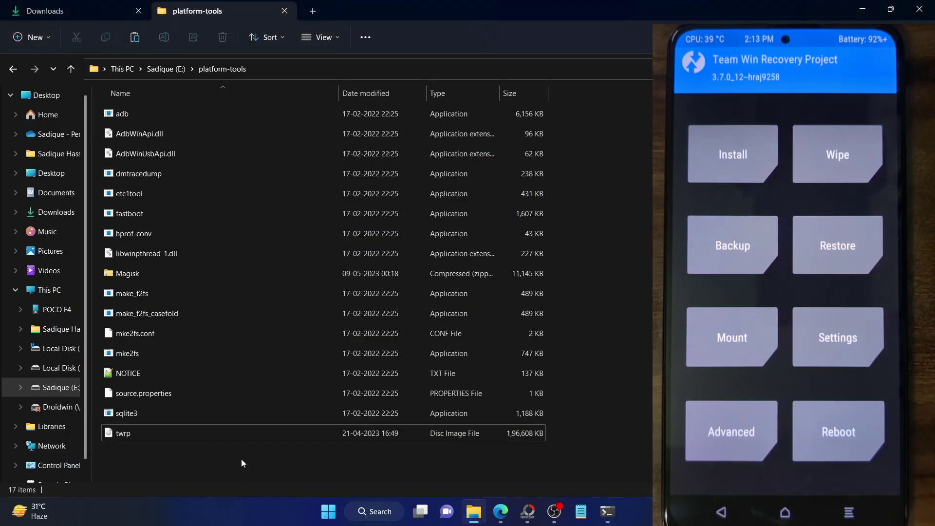
click(162, 433)
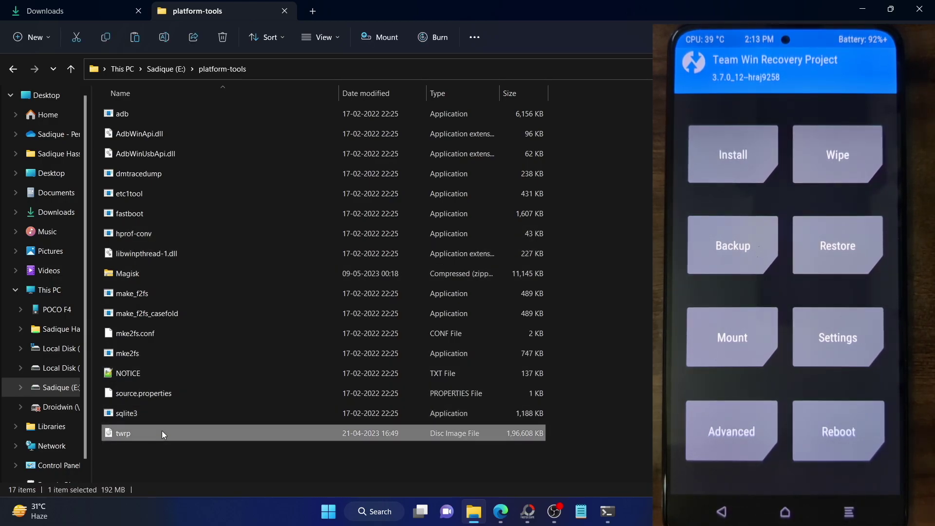
right_click(68, 317)
click(58, 315)
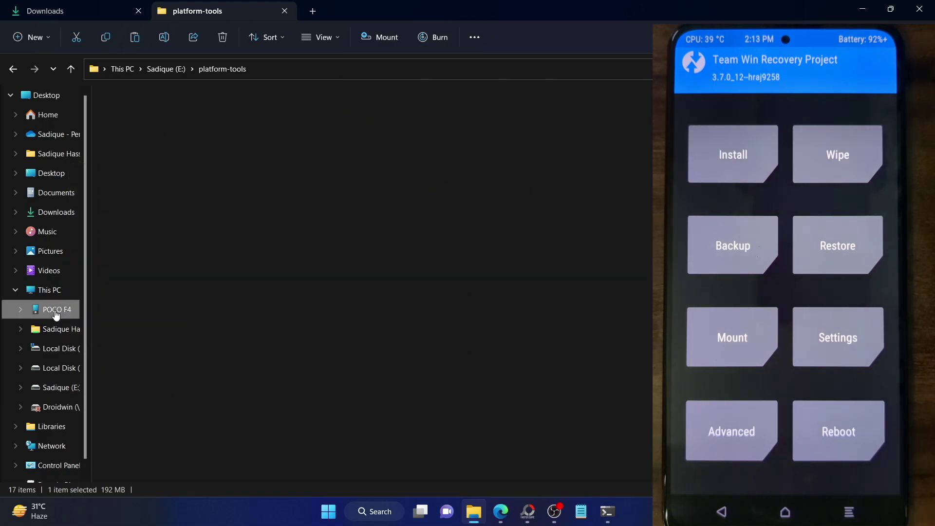
double_click(160, 116)
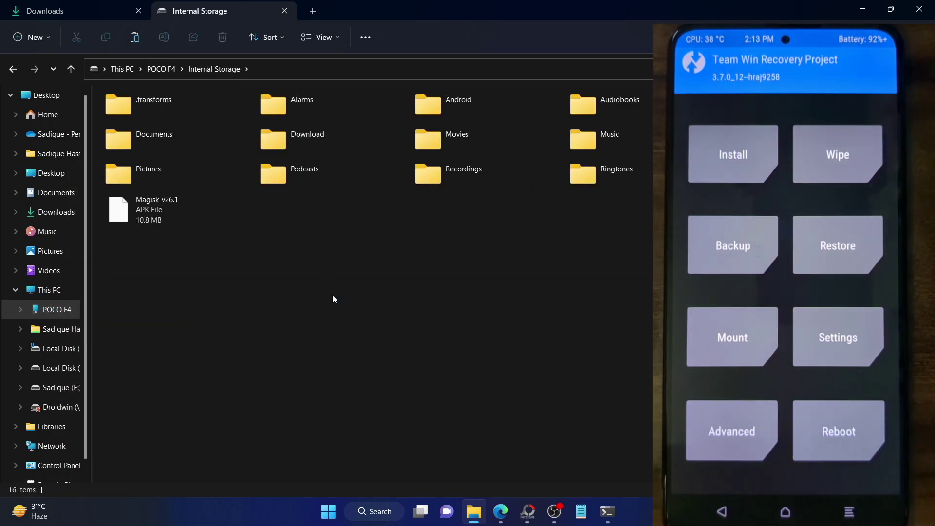
key(ctrl+v)
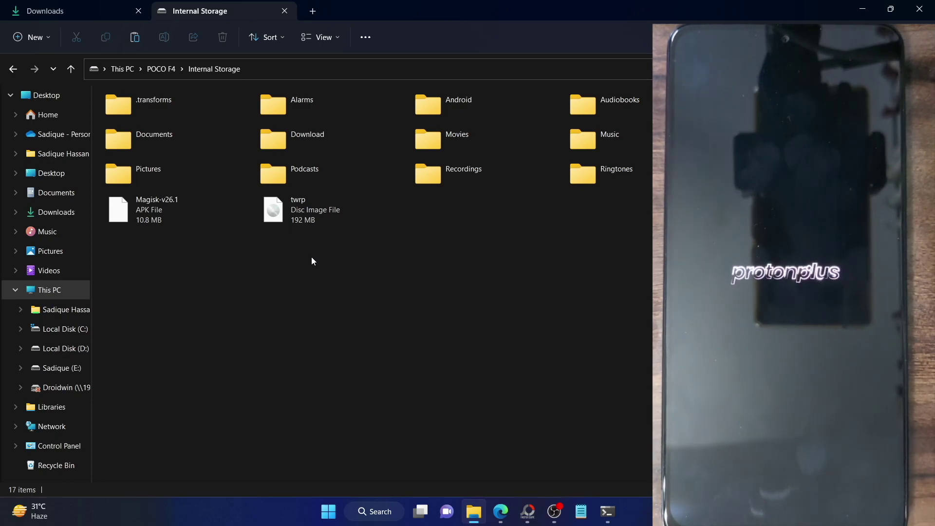
Copy root-checker-6-5-3 (1).apk from the ROMS folder on drive E: to the 22021211RI phone's Internal shared storage
click(56, 11)
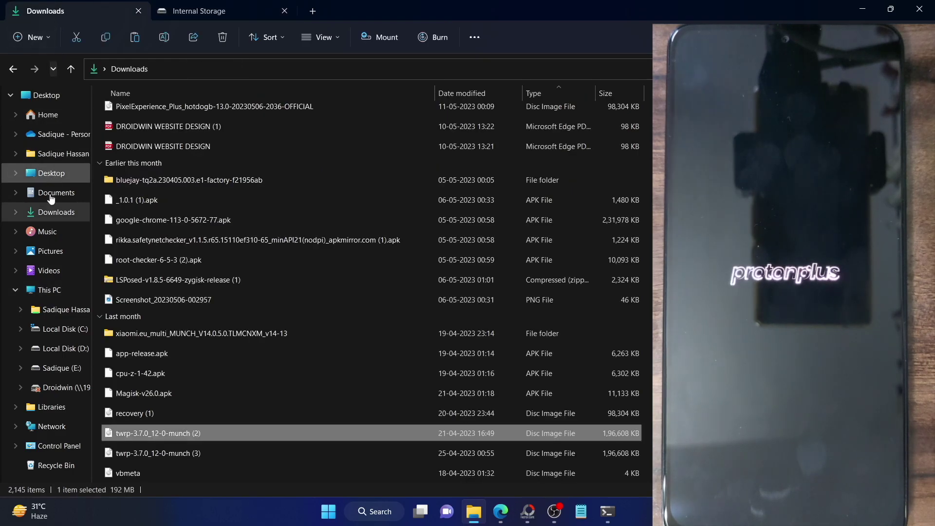
click(61, 348)
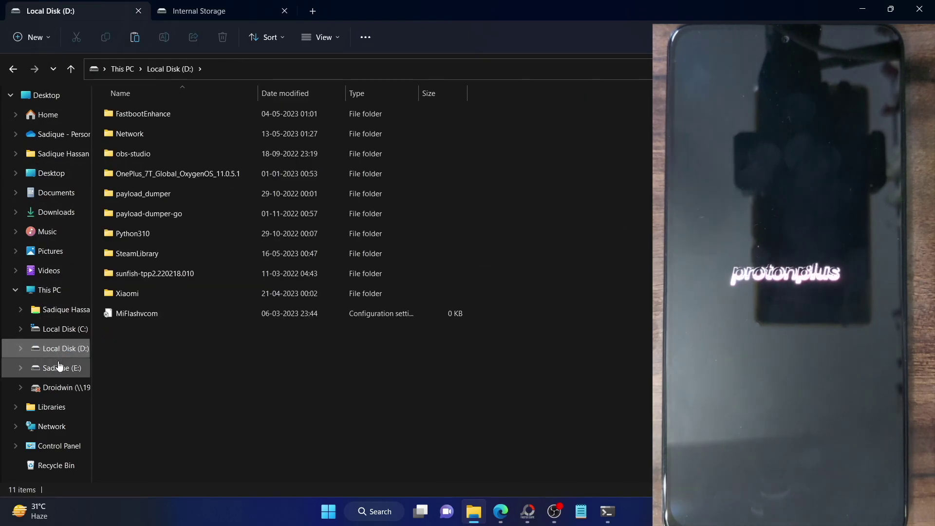
click(59, 366)
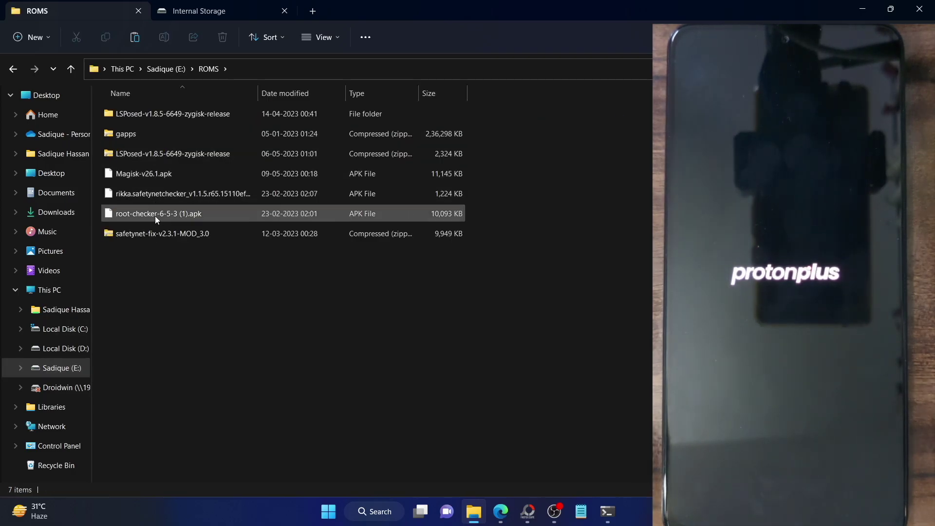
click(154, 216)
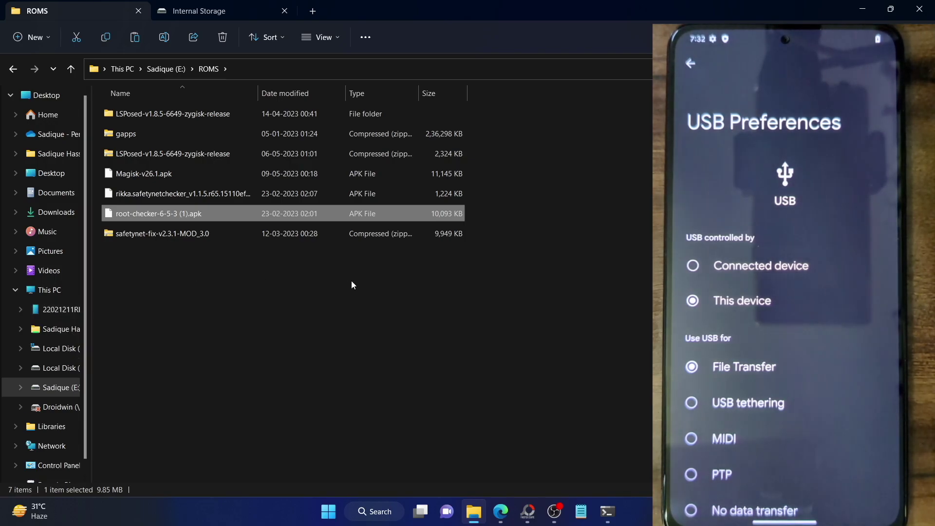
click(62, 309)
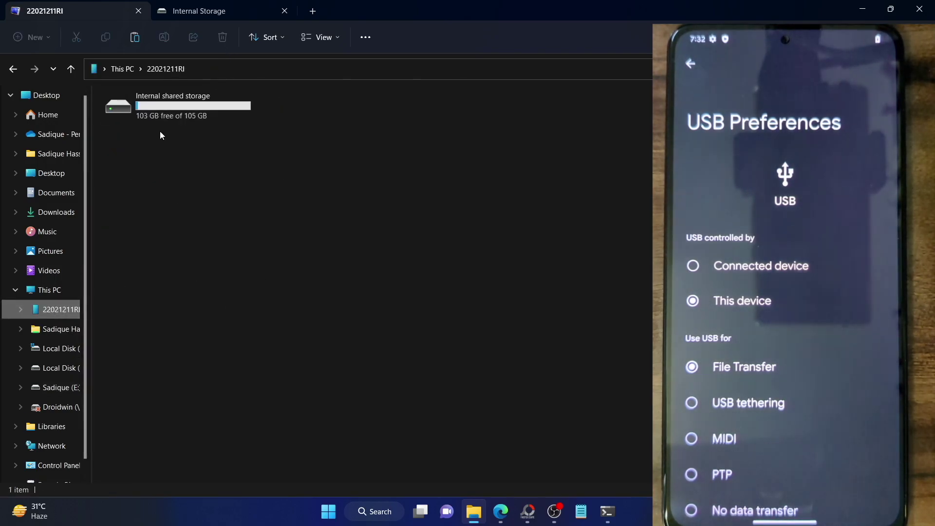
click(157, 112)
double_click(156, 110)
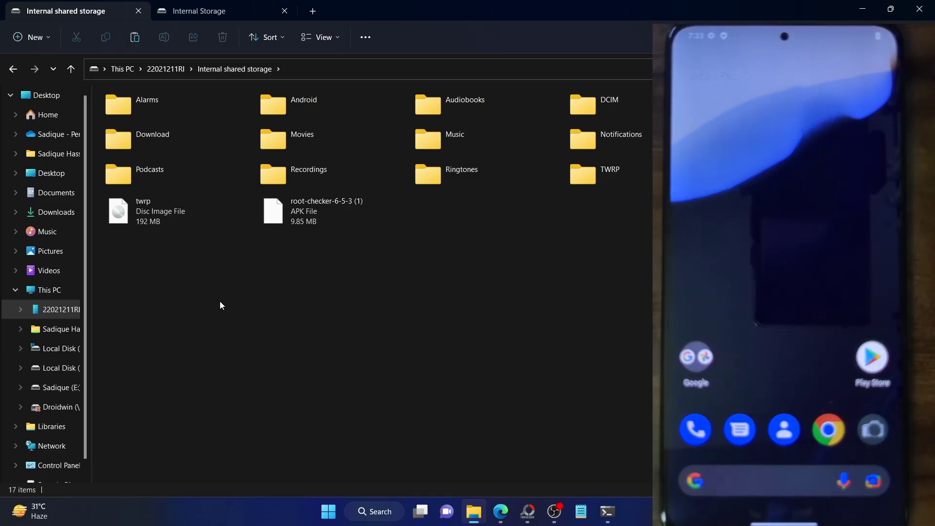
Check the twrp disc image file in the phone's Internal shared storage
click(183, 220)
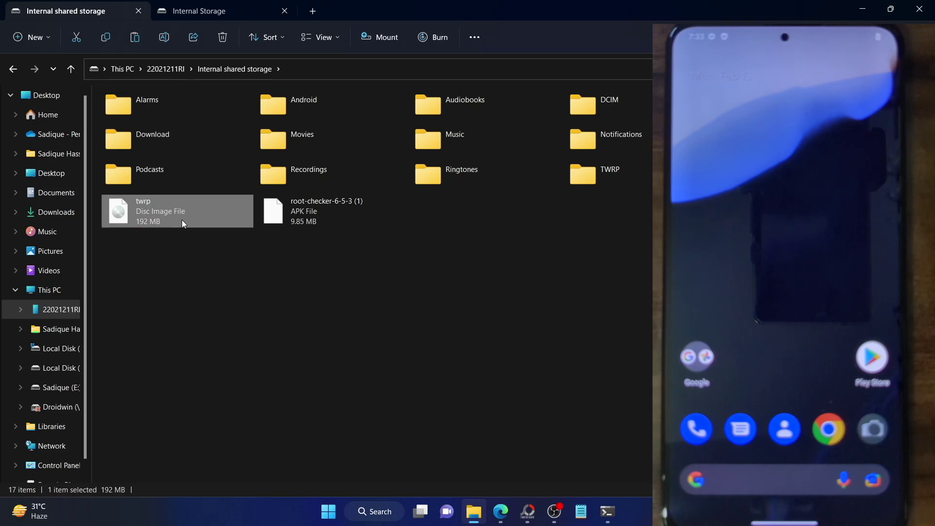
click(202, 337)
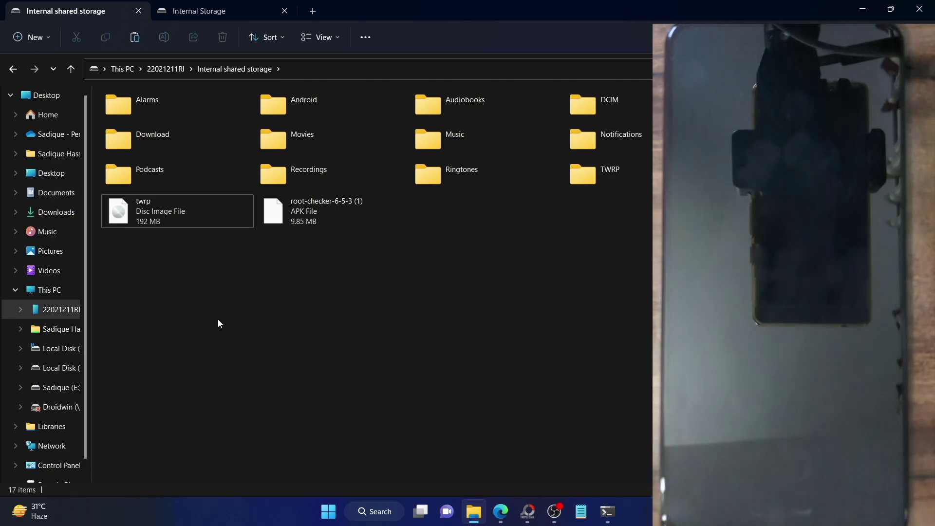
click(177, 222)
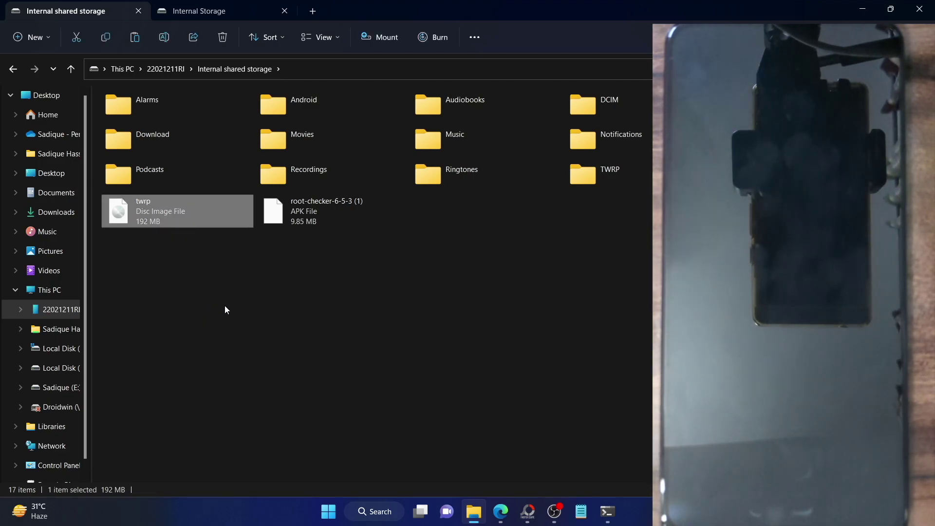
click(229, 311)
Switch to Command Prompt and enter the command adb reboot recovery to restart the phone in recovery mode
key(alt+Tab)
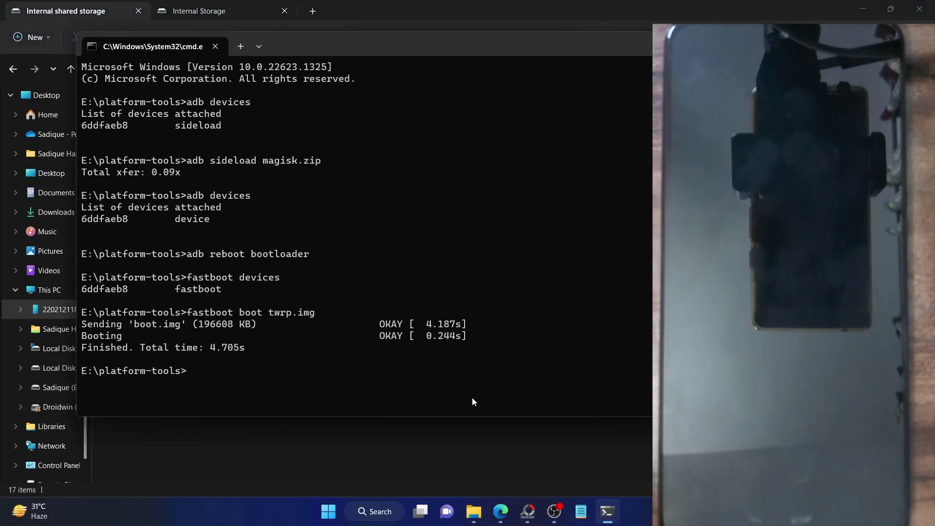
text(adb reboot)
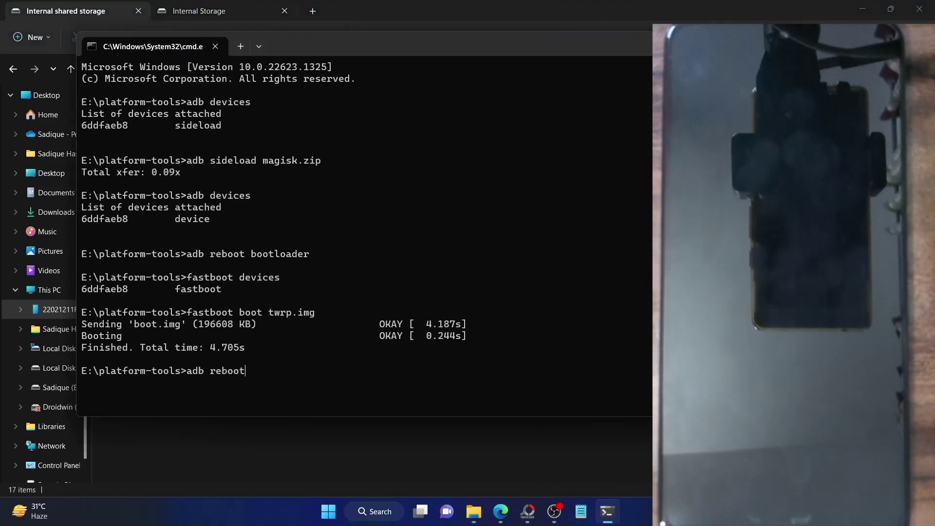
text( redcovewr)
key(BackSpace)
key(BackSpace)
key(BackSpace)
key(BackSpace)
key(BackSpace)
key(BackSpace)
key(BackSpace)
key(BackSpace)
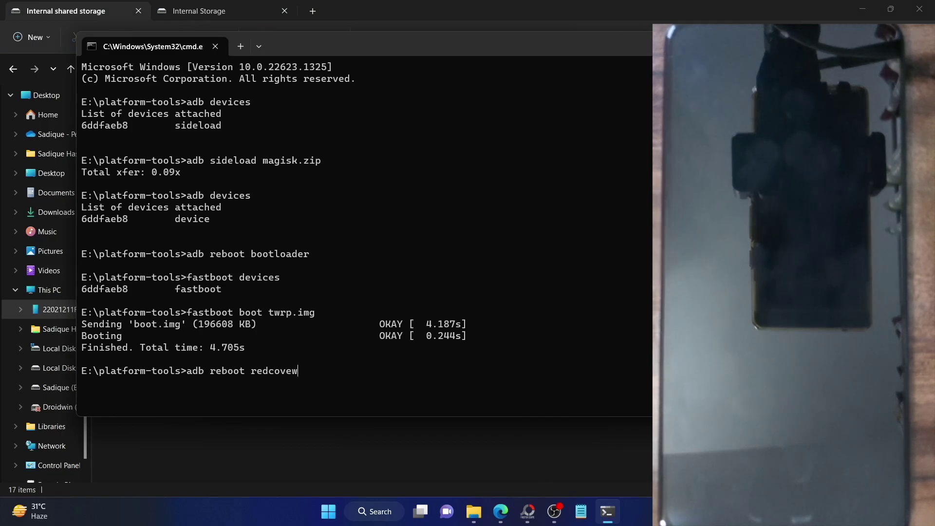
text(cove)
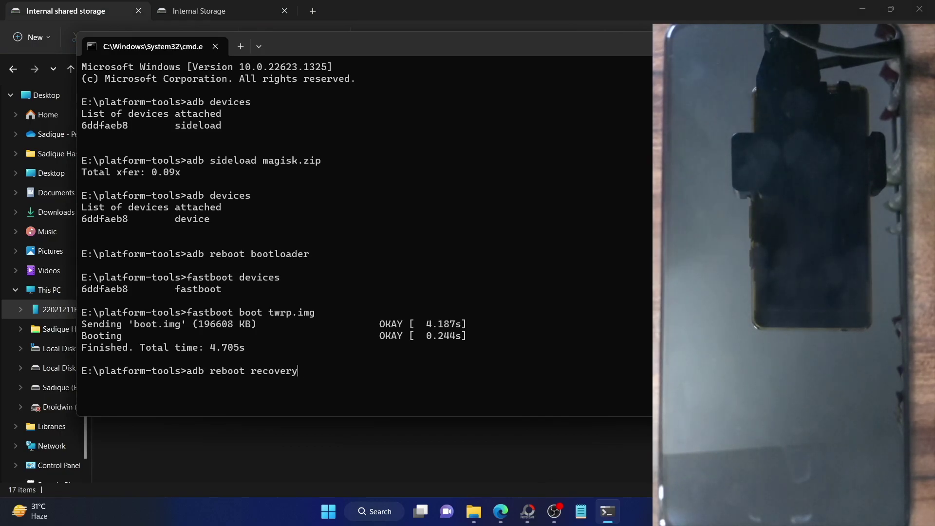